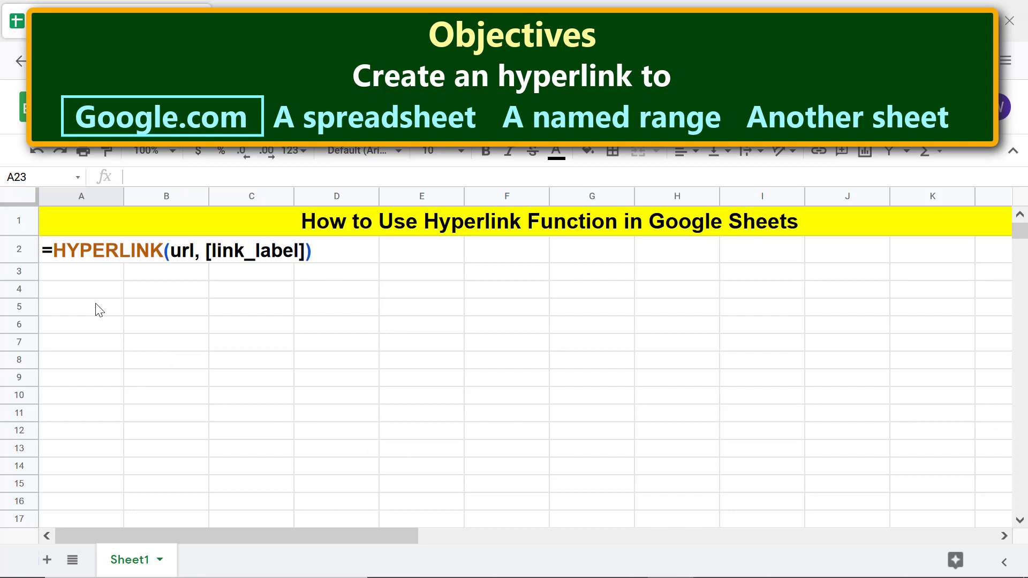
- Enter =HYPERLINK("google.com","Go to Google.com") in cell A4
{"action": "left_click", "coordinate": [103, 293]}
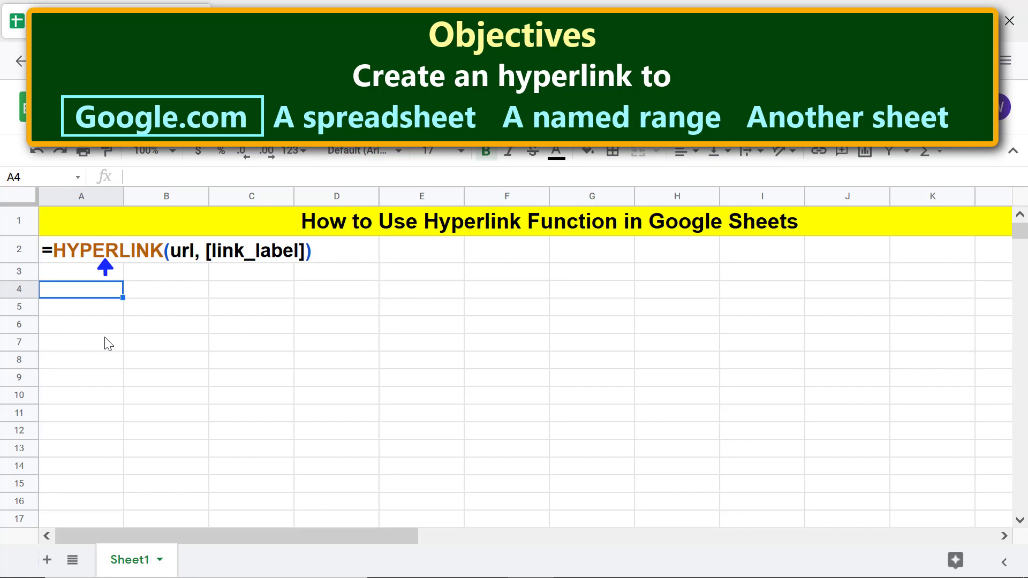
{"action": "type", "text": "=hy"}
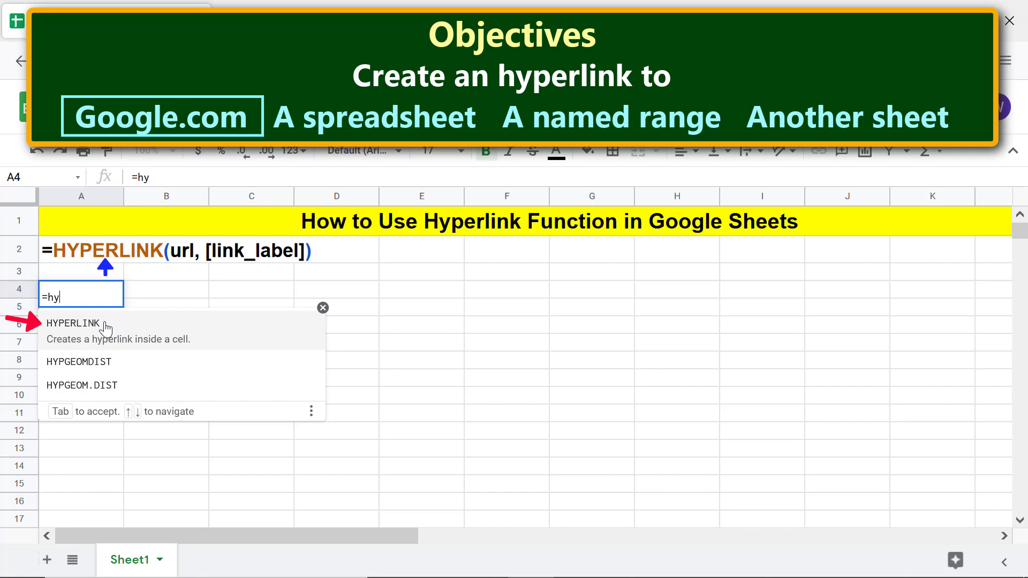
{"action": "left_click", "coordinate": [109, 327]}
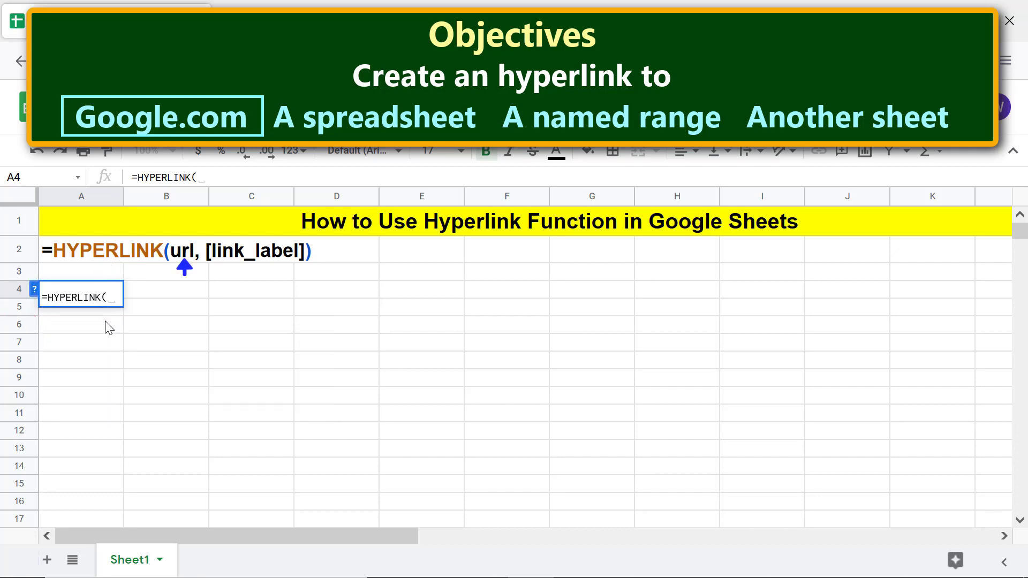
{"action": "type", "text": "\"goog"}
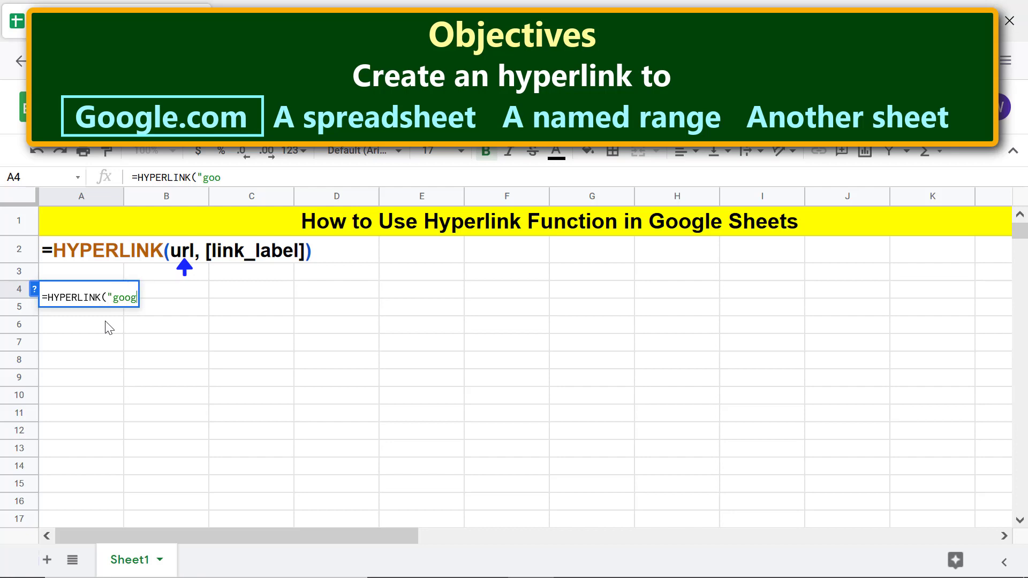
{"action": "type", "text": "le.com"}
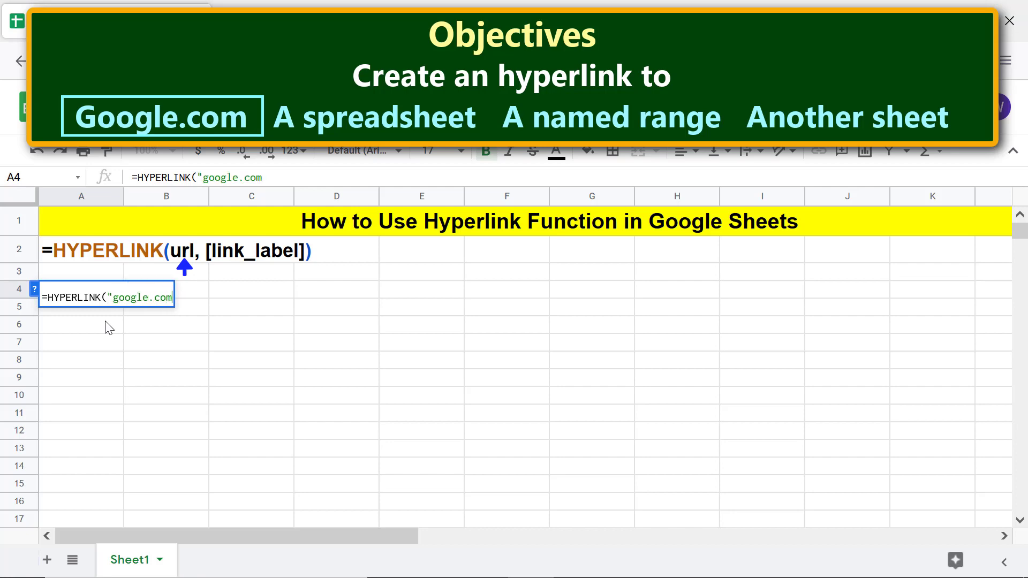
{"action": "type", "text": "\","}
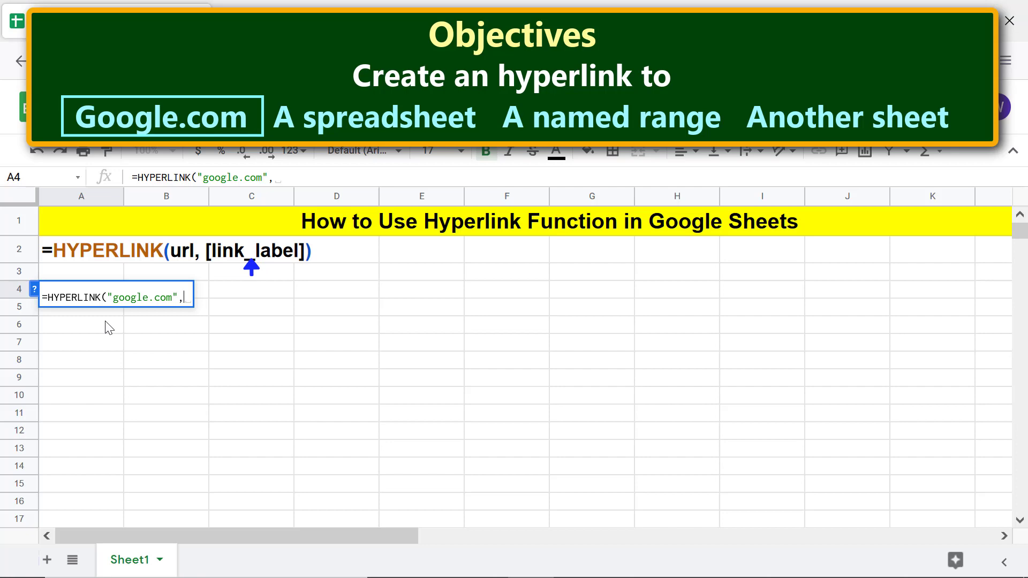
{"action": "type", "text": "\"Go to Google."}
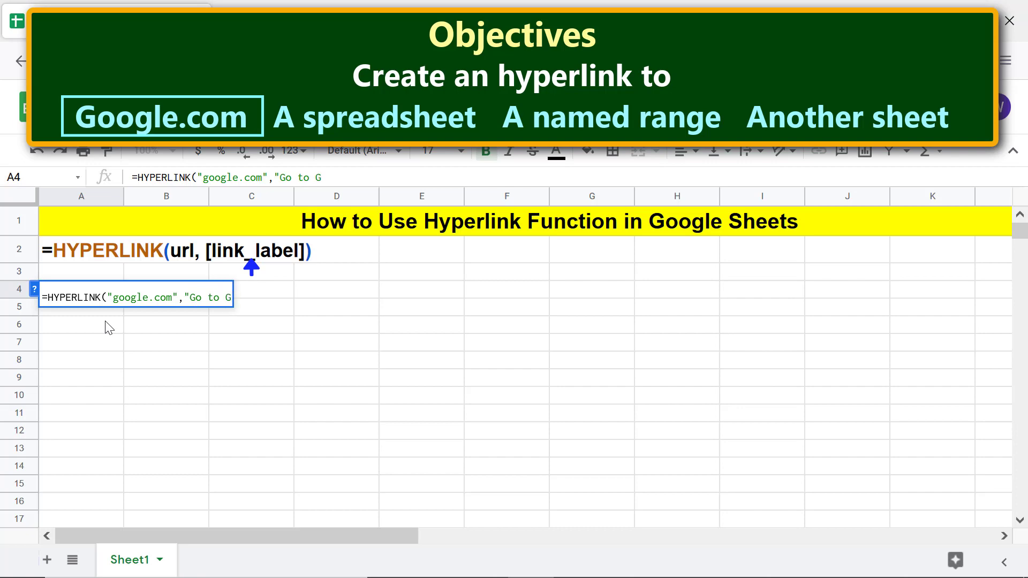
{"action": "type", "text": "com\""}
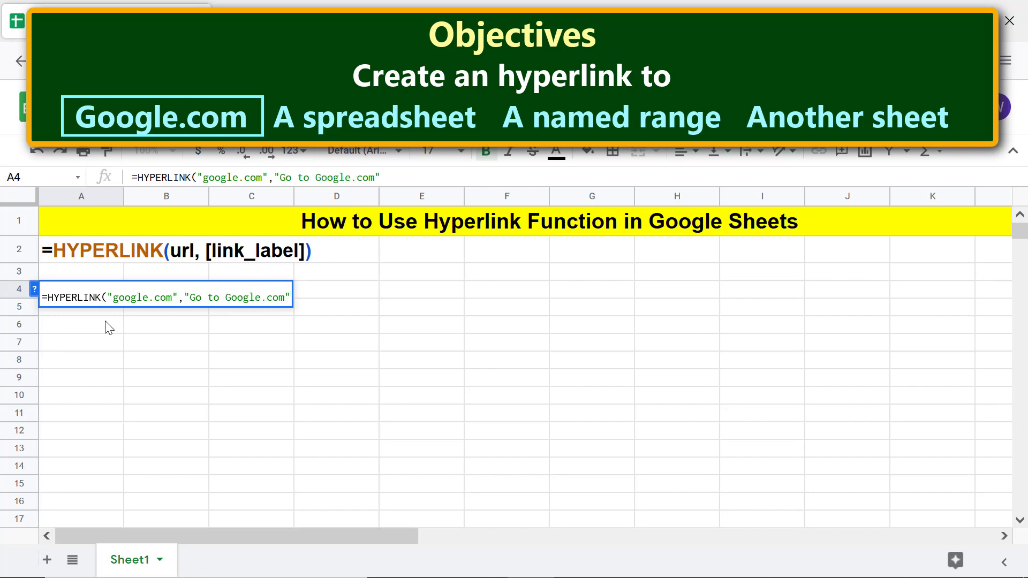
{"action": "key", "text": "Return"}
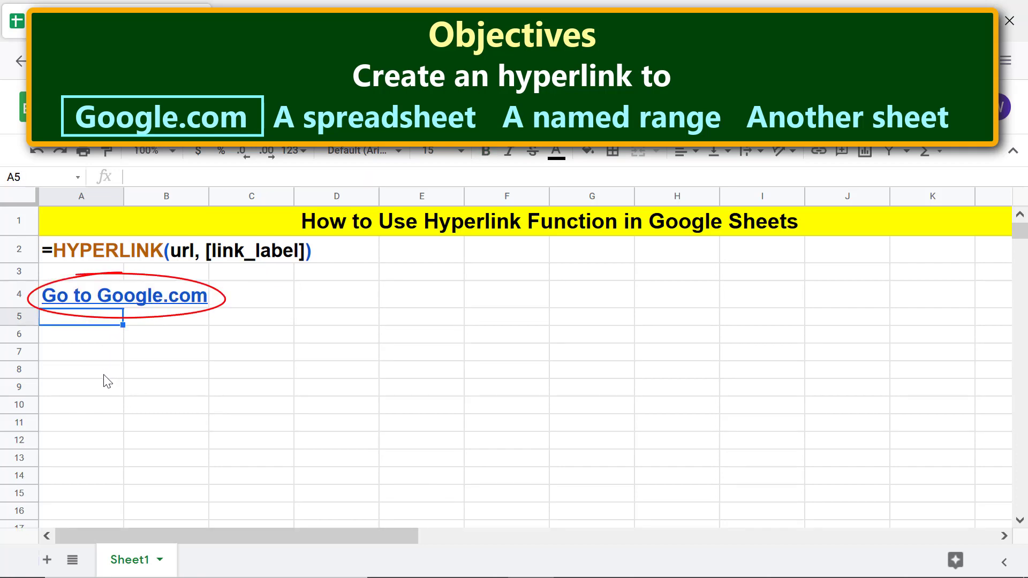
{"action": "mouse_move", "coordinate": [117, 300]}
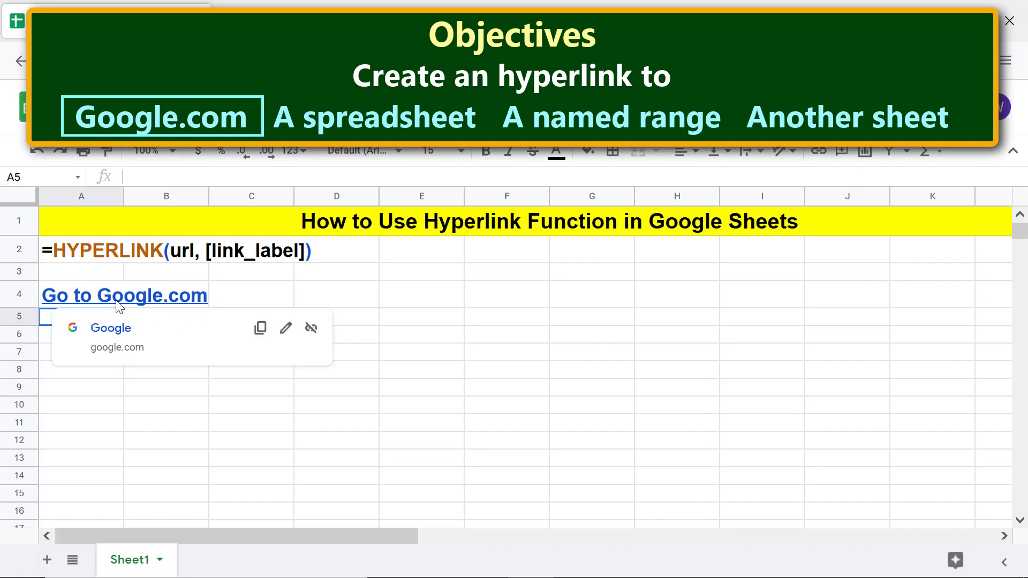
{"action": "left_click", "coordinate": [114, 331]}
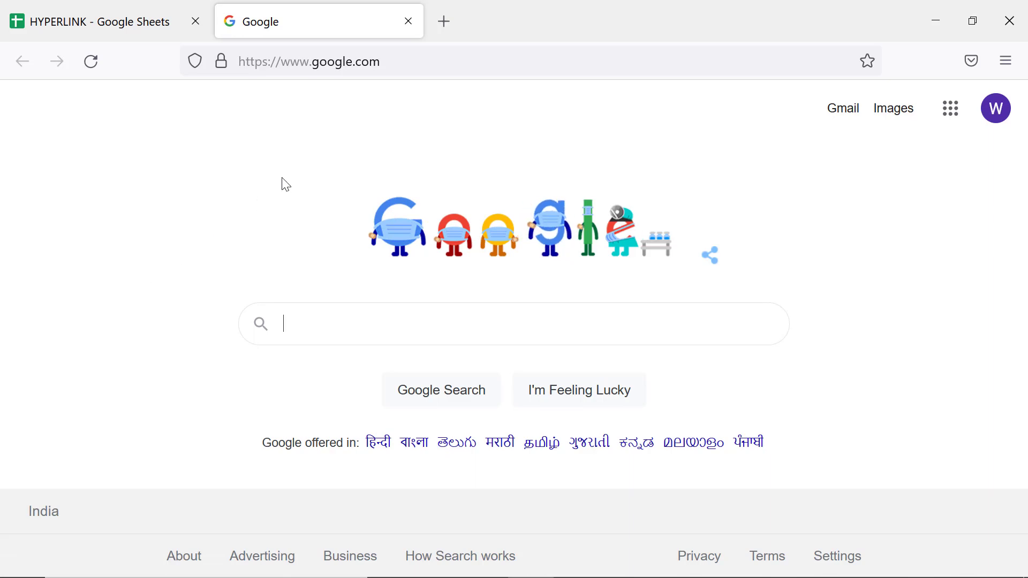
{"action": "left_click", "coordinate": [411, 26]}
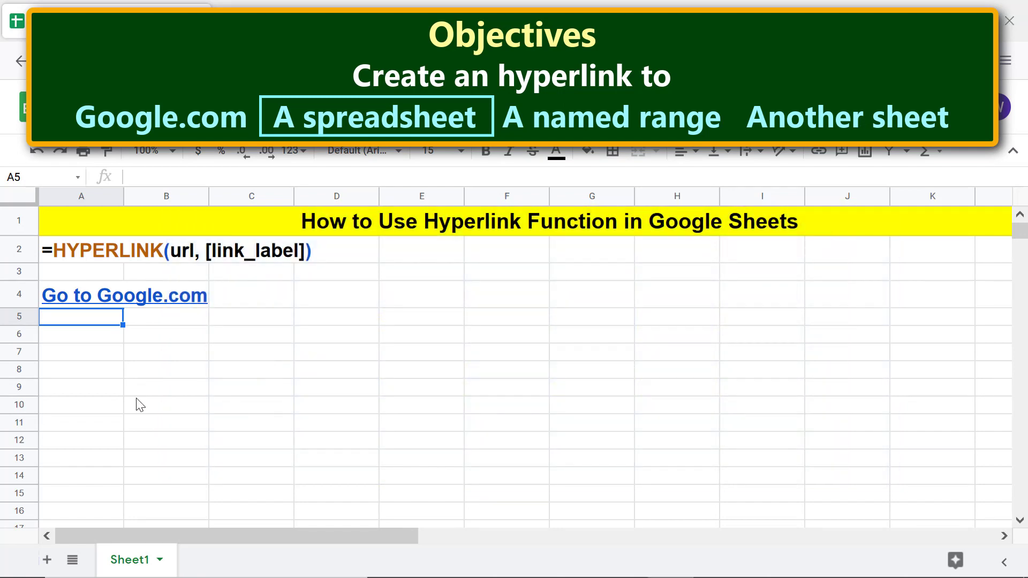
- Enter =HYPERLINK("0","Google Sheets Quiz") in cell A6 as a placeholder link
{"action": "left_click", "coordinate": [103, 336]}
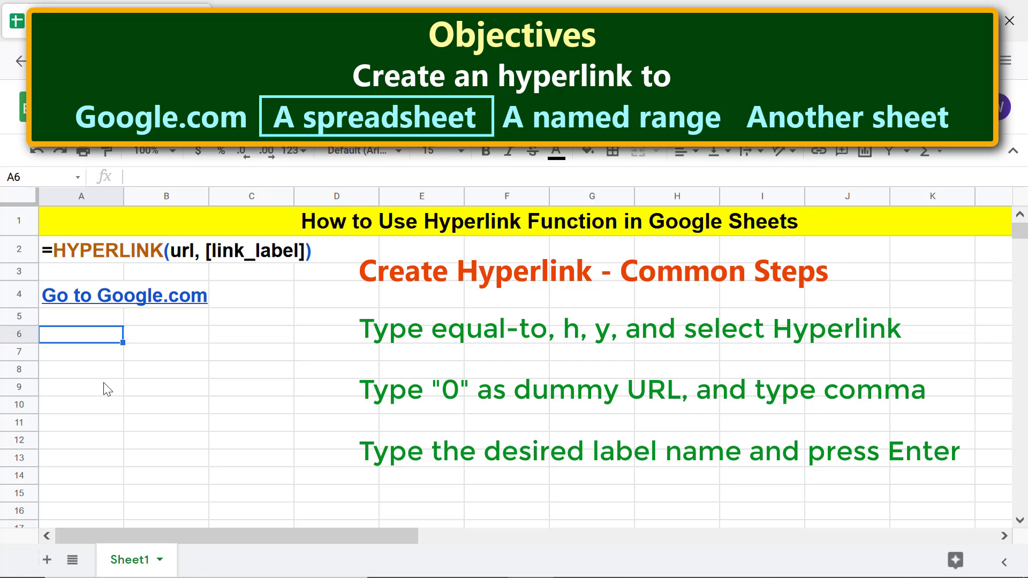
{"action": "type", "text": "=hy"}
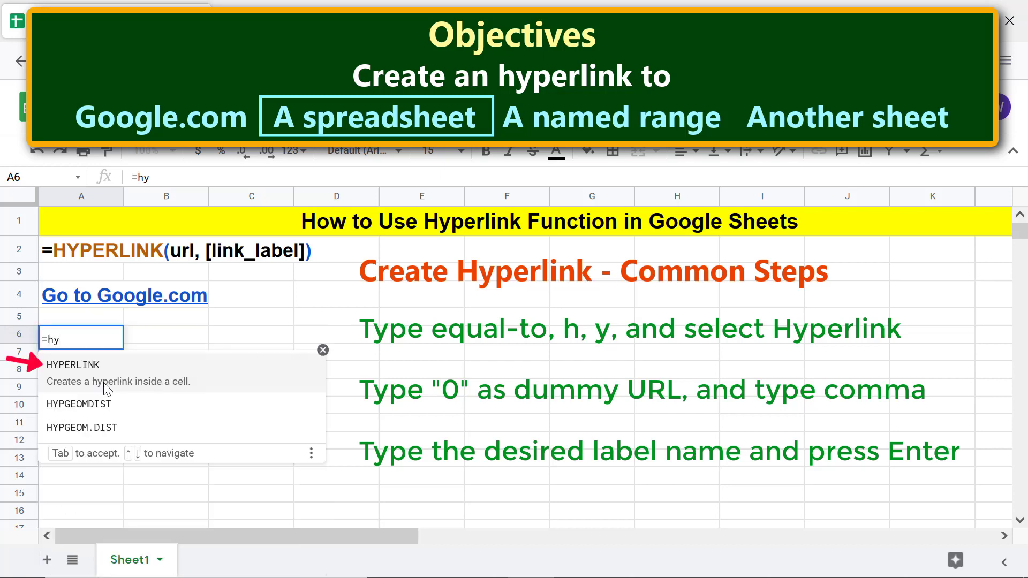
{"action": "left_click", "coordinate": [107, 367]}
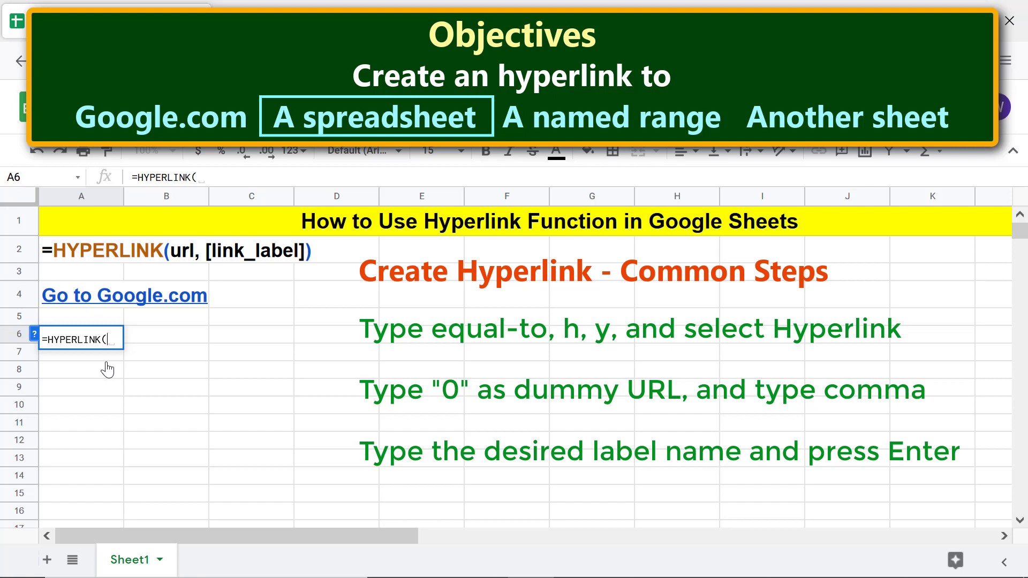
{"action": "type", "text": "\"0\","}
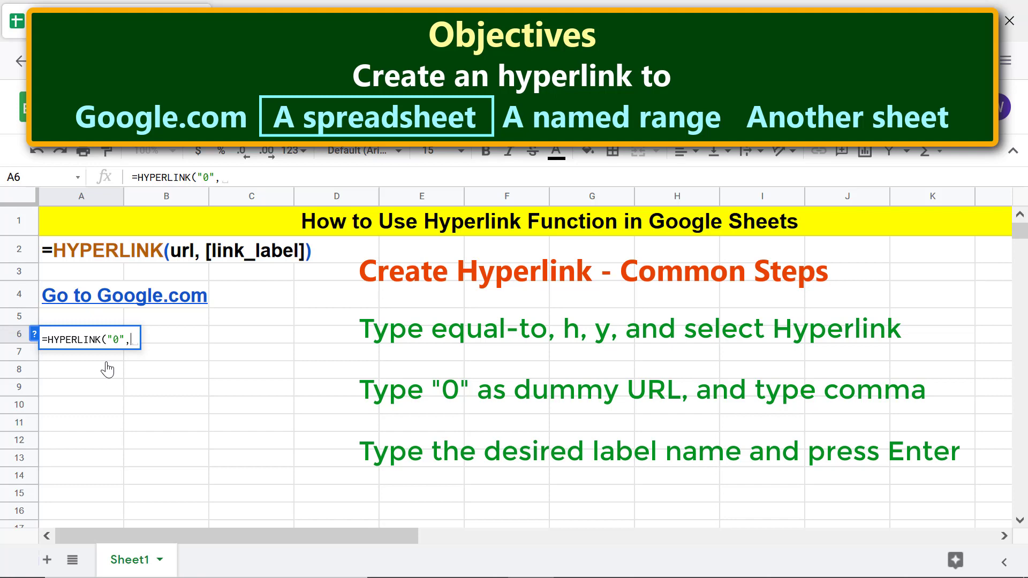
{"action": "type", "text": "\"Google Sheets Quiz\""}
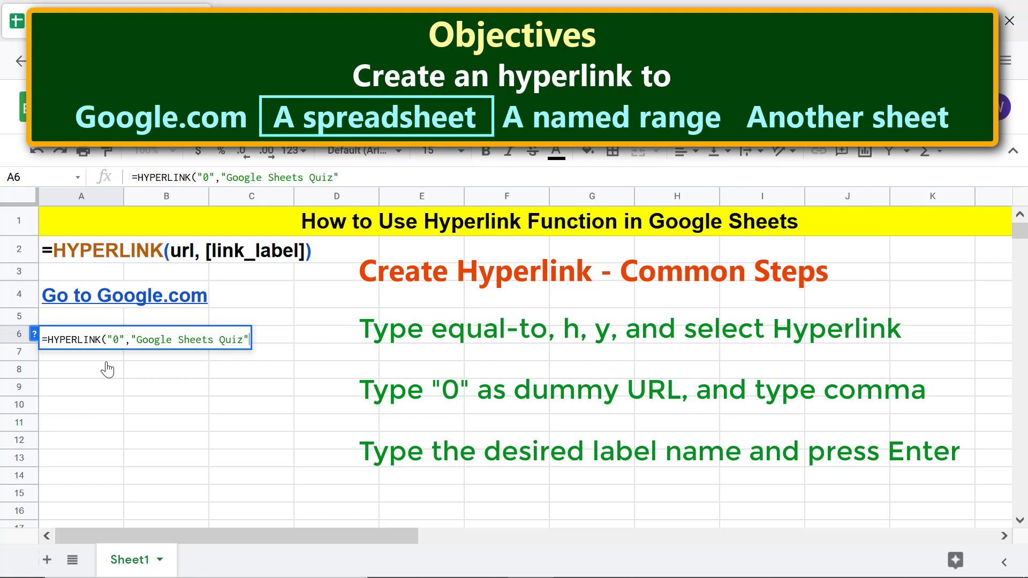
{"action": "key", "text": "Return"}
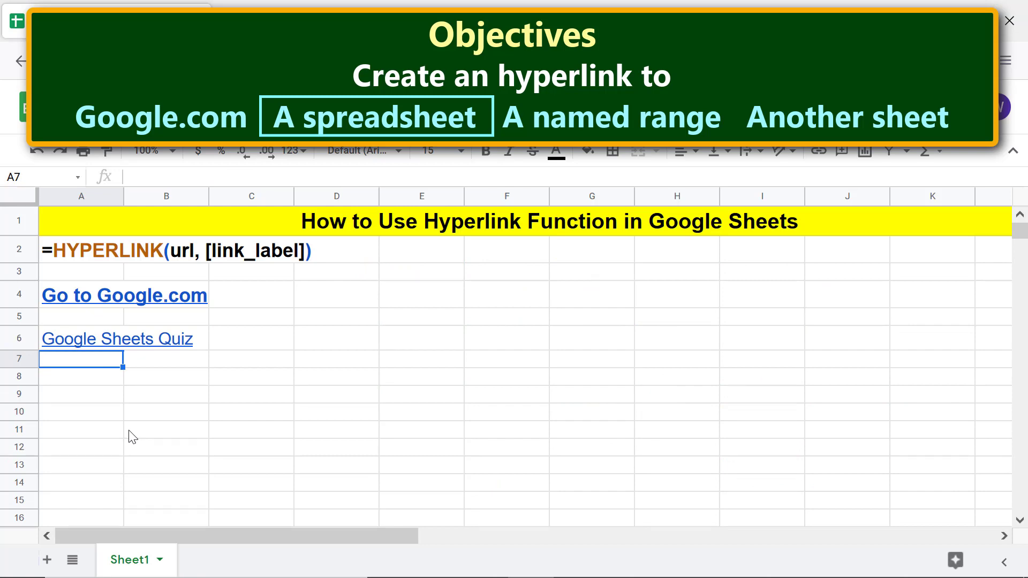
{"action": "mouse_move", "coordinate": [87, 342]}
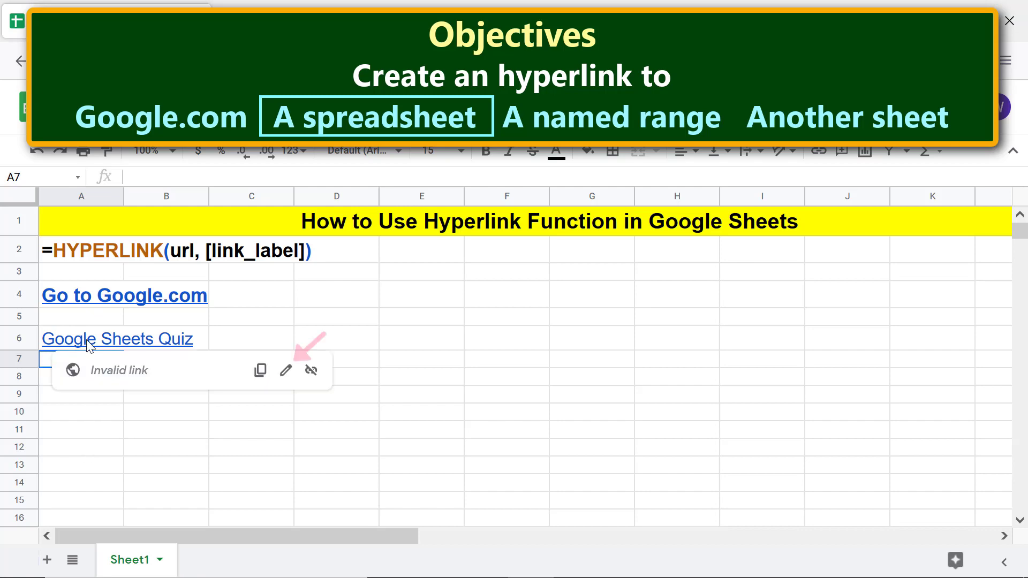
{"action": "left_click", "coordinate": [286, 370]}
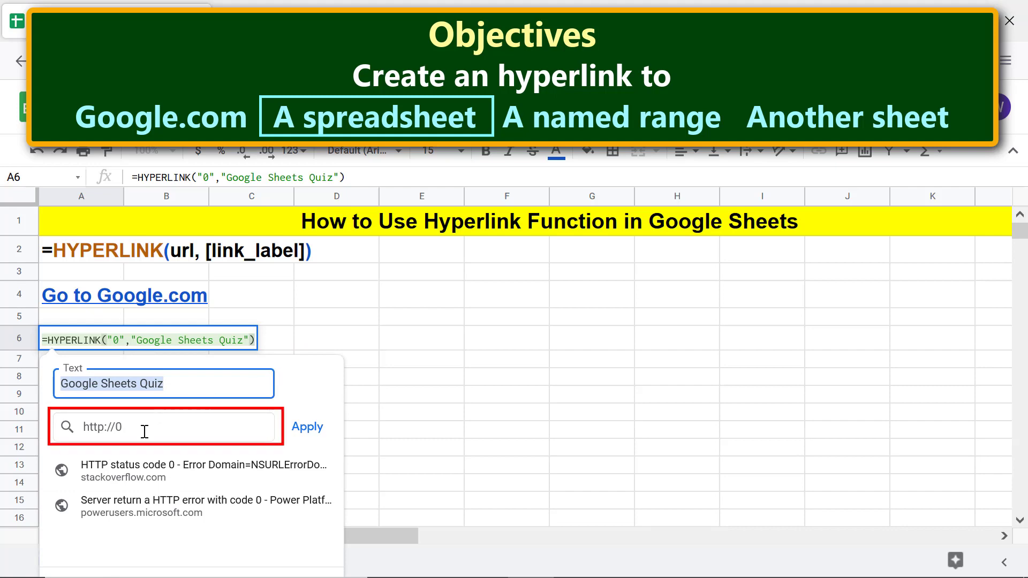
{"action": "left_click", "coordinate": [75, 435]}
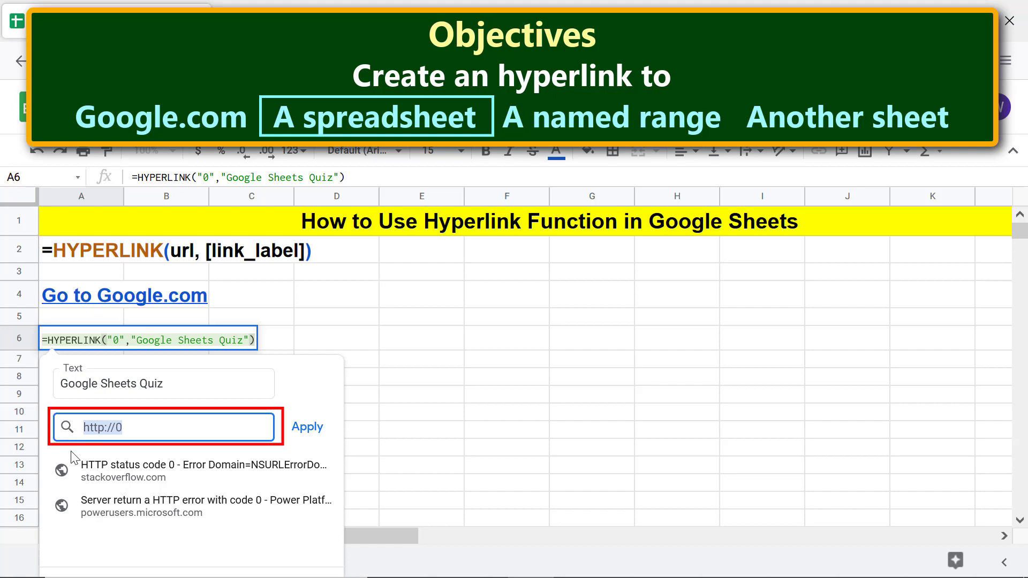
{"action": "key", "text": "BackSpace"}
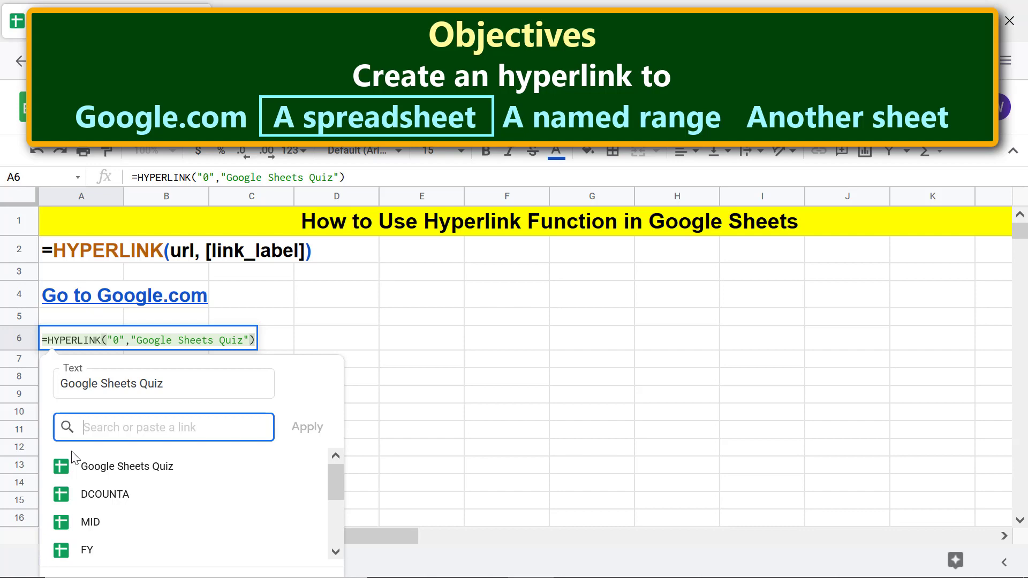
{"action": "left_click", "coordinate": [86, 473]}
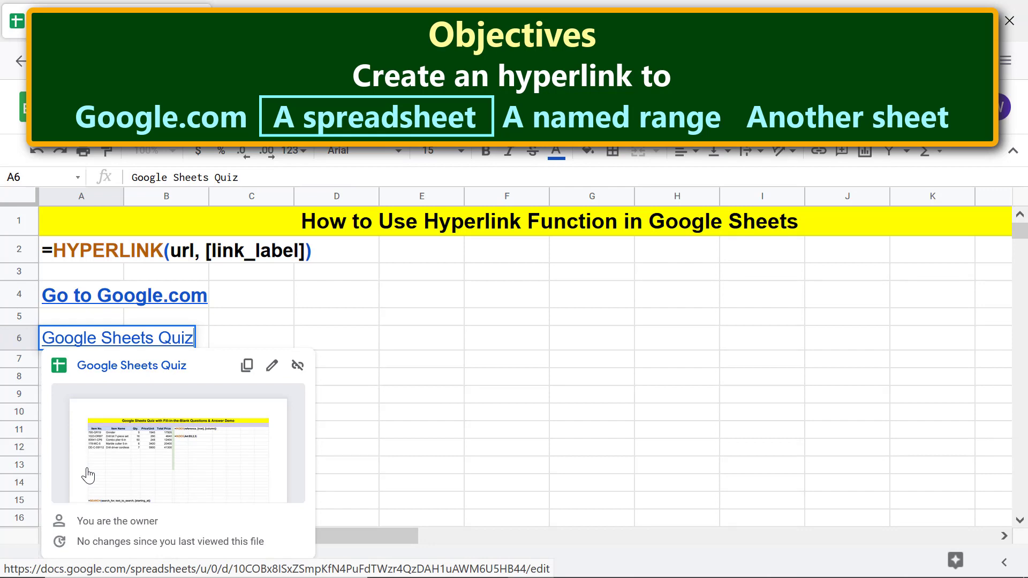
{"action": "left_click", "coordinate": [357, 396]}
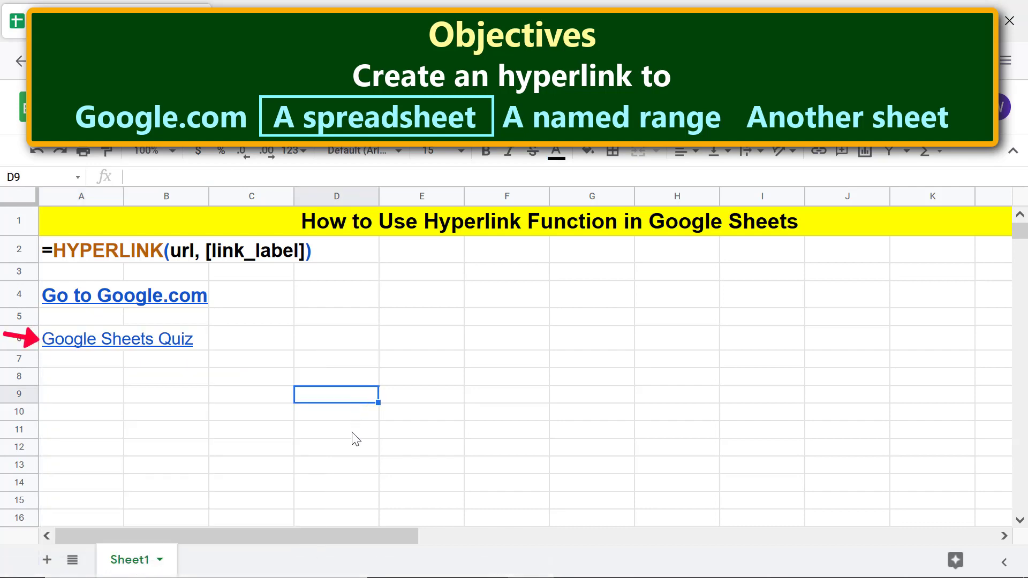
- Test the A6 link by opening the Google Sheets Quiz spreadsheet, then close its tab
{"action": "mouse_move", "coordinate": [103, 345]}
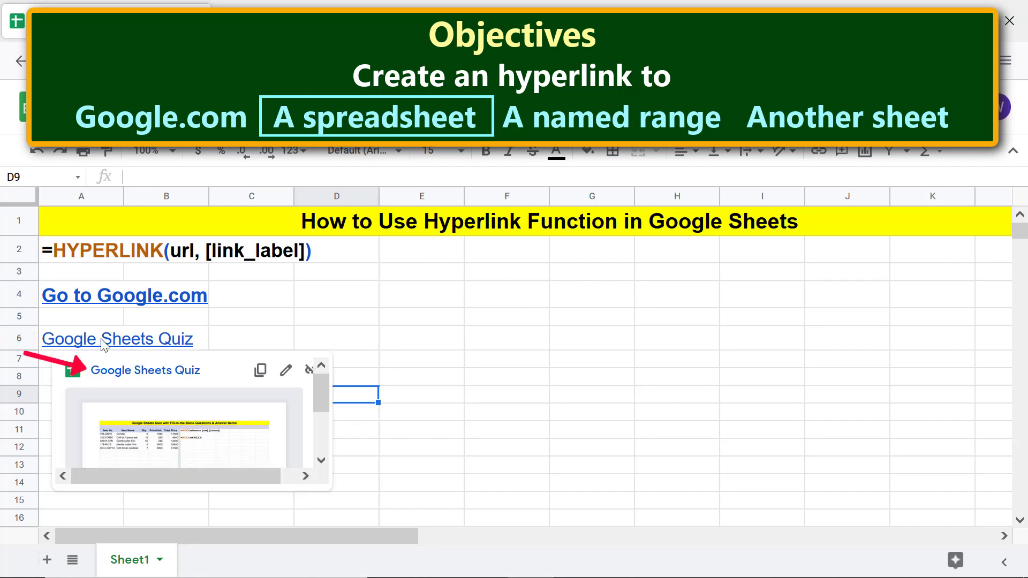
{"action": "left_click", "coordinate": [109, 374]}
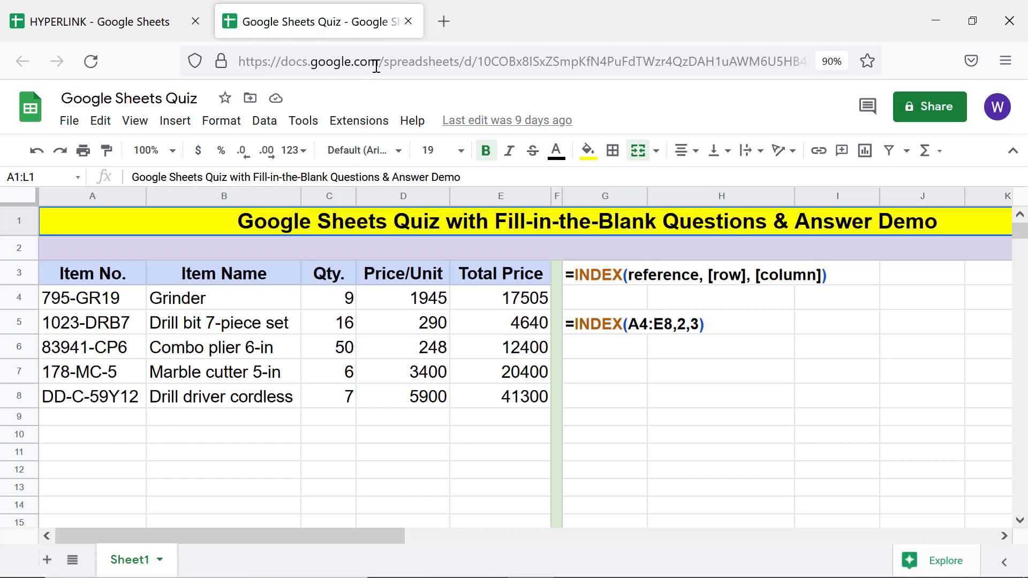
{"action": "left_click", "coordinate": [408, 21]}
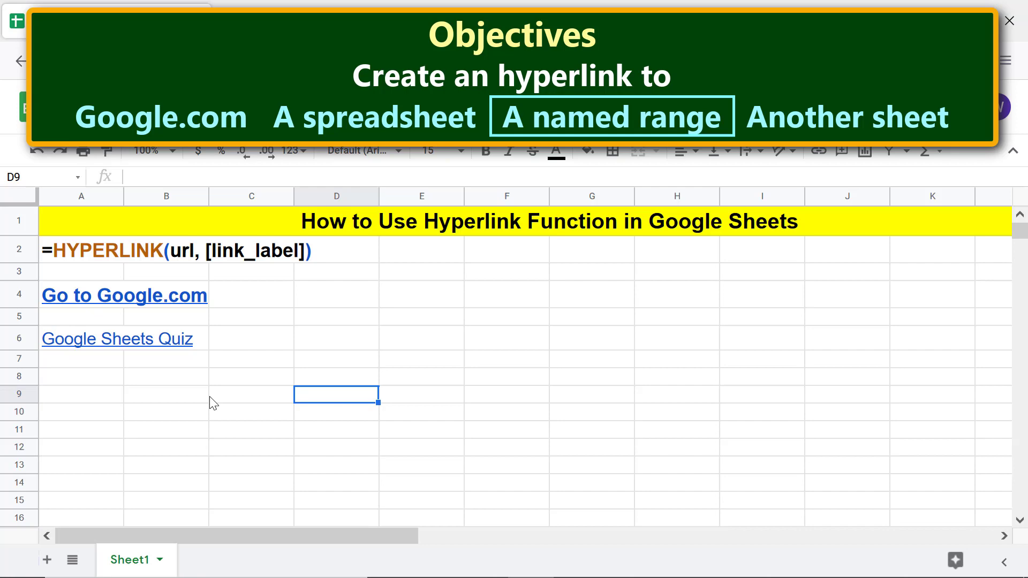
- Select the Item / Vitamin A table A34:B39 and name it vitamin_A in the Name box
{"action": "scroll", "coordinate": [1020, 519], "scroll_direction": "down", "scroll_amount": 4}
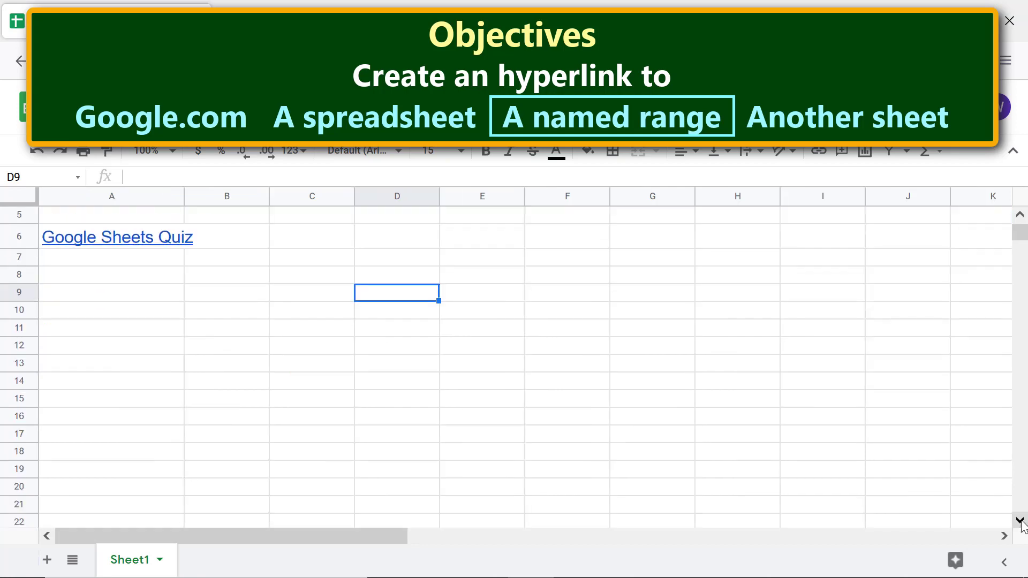
{"action": "scroll", "coordinate": [1021, 522], "scroll_direction": "down", "scroll_amount": 3}
{"action": "scroll", "coordinate": [1021, 522], "scroll_direction": "down", "scroll_amount": 2}
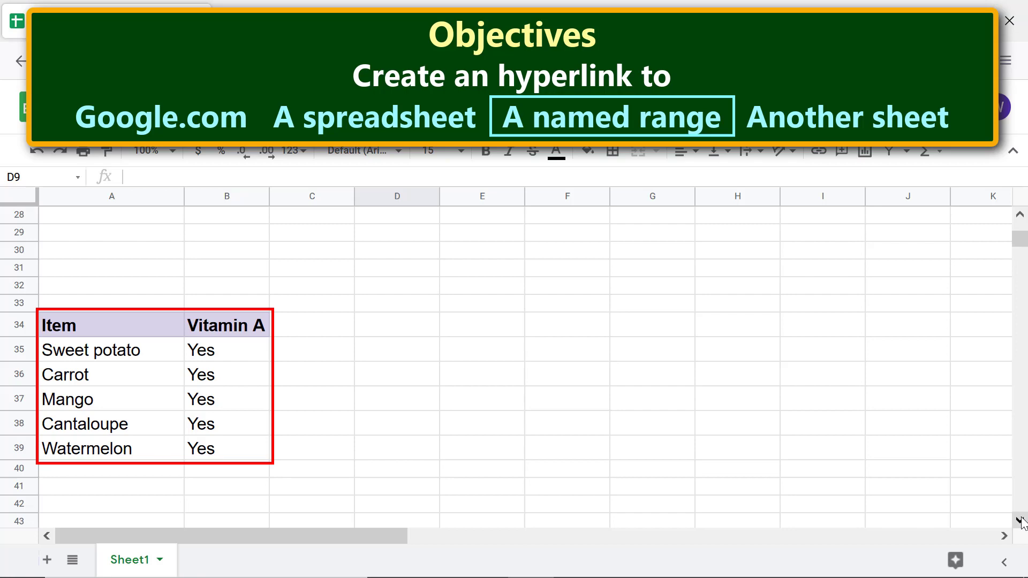
{"action": "left_click", "coordinate": [108, 324]}
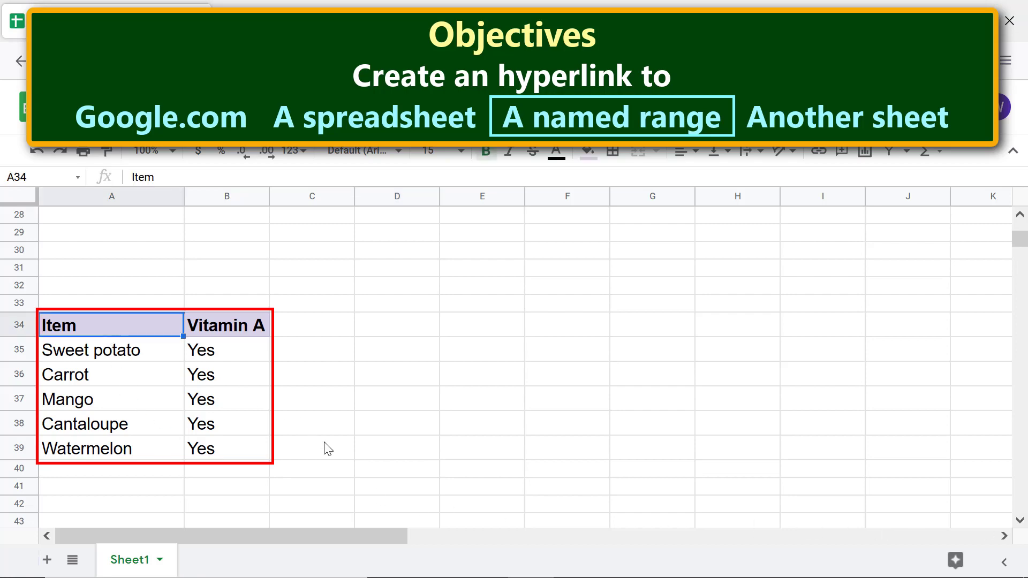
{"action": "left_click", "coordinate": [238, 454], "text": "shift"}
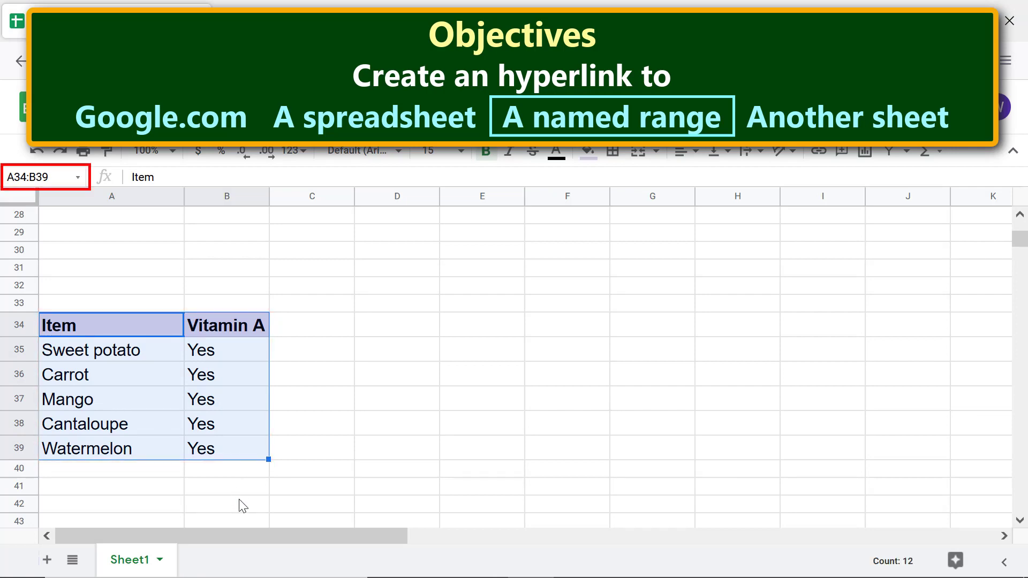
{"action": "left_click", "coordinate": [54, 176]}
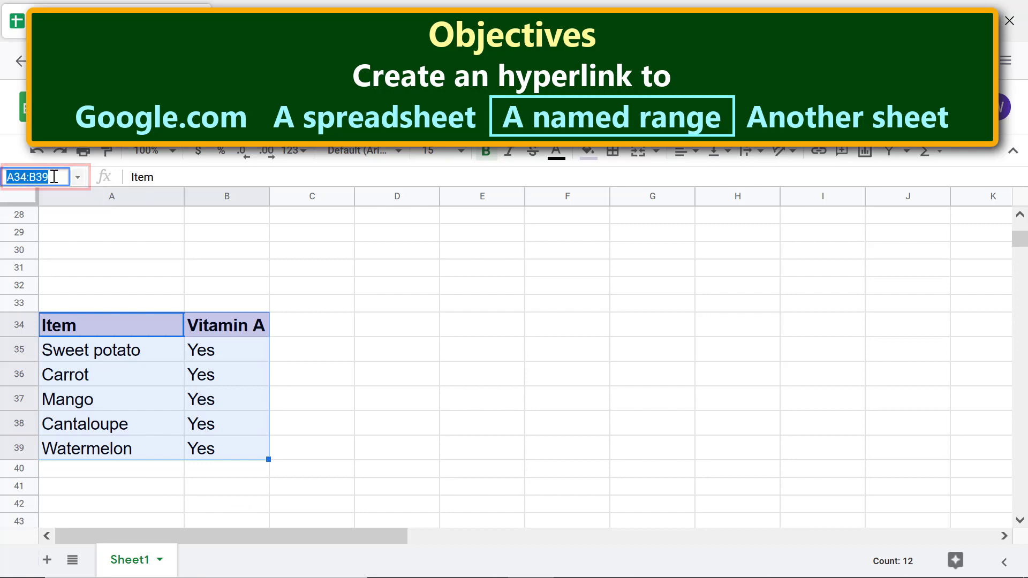
{"action": "type", "text": "vi"}
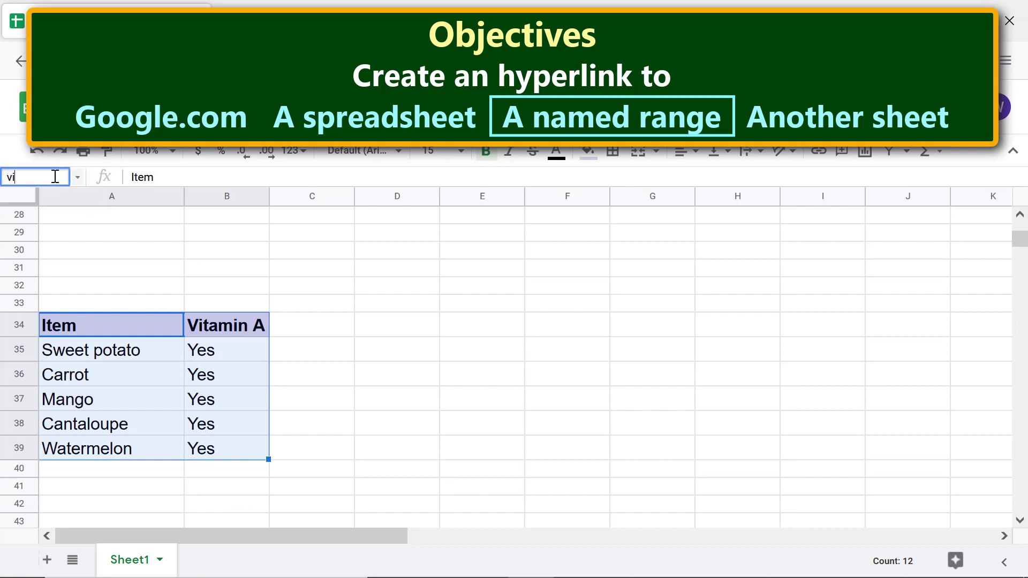
{"action": "type", "text": "tamin_A"}
{"action": "key", "text": "Return"}
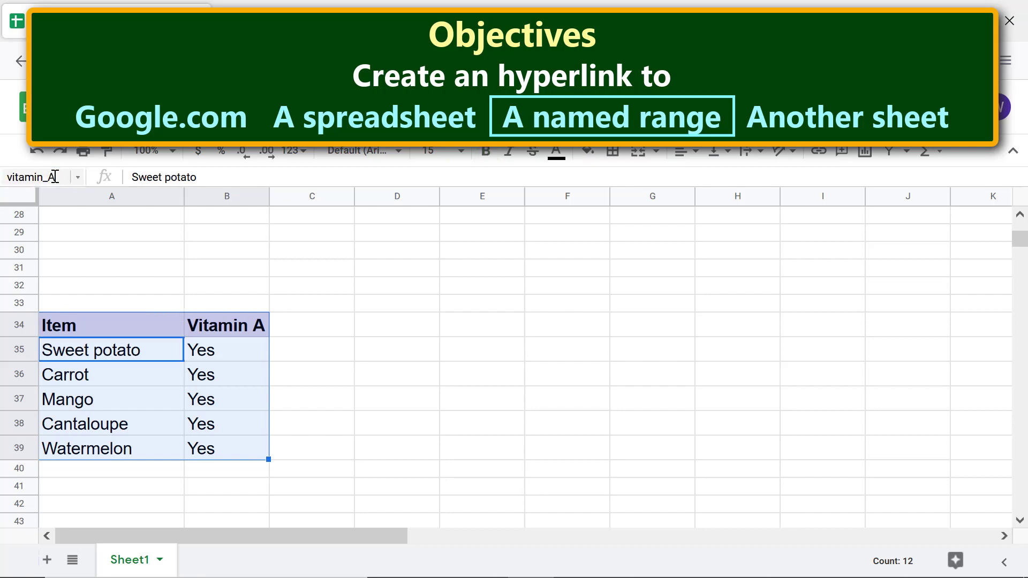
{"action": "left_click", "coordinate": [104, 477]}
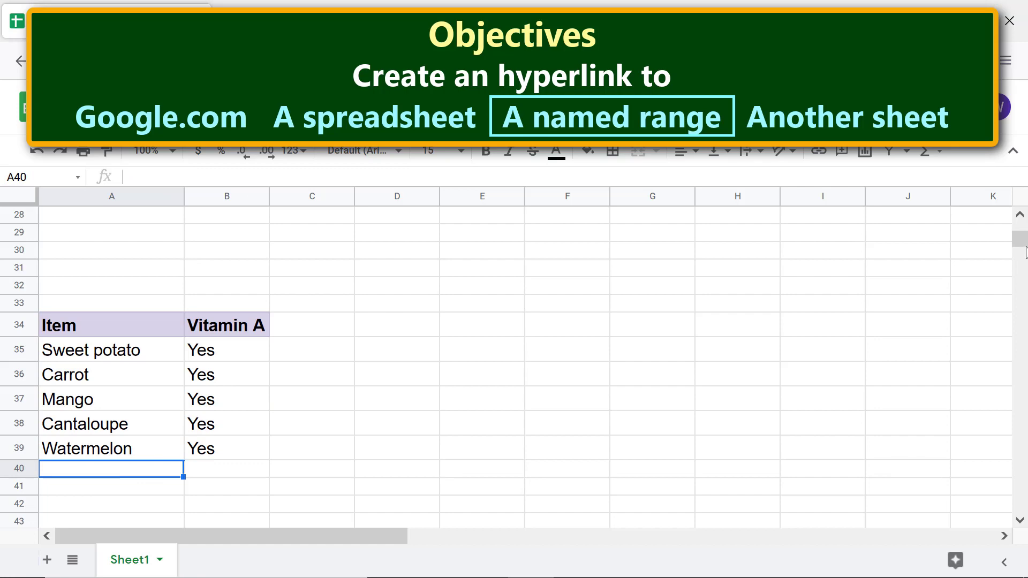
{"action": "left_click_drag", "start_coordinate": [1020, 242], "coordinate": [1023, 228]}
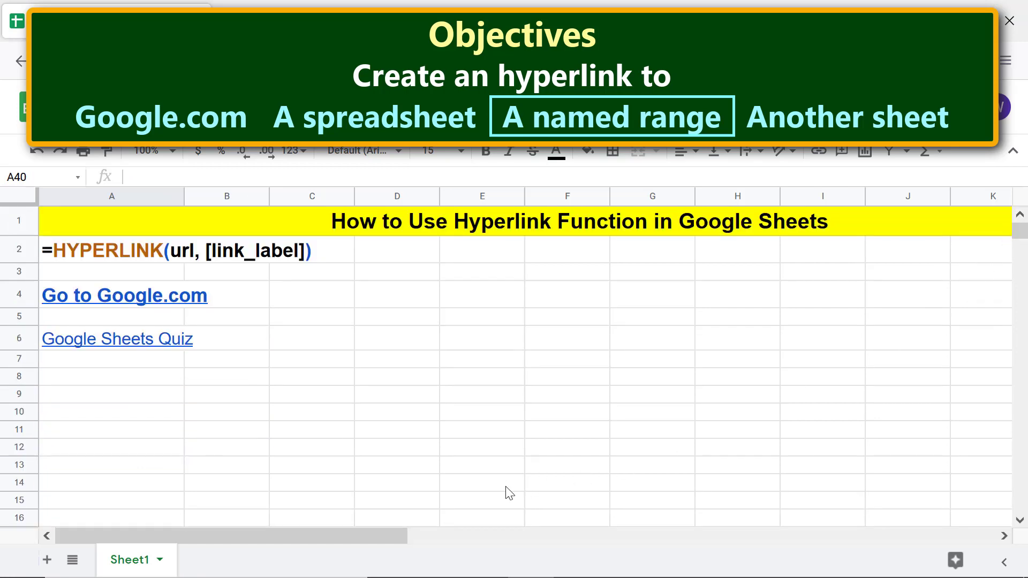
- Enter =HYPERLINK("0","Vitamin A") in cell A8
{"action": "left_click", "coordinate": [108, 376]}
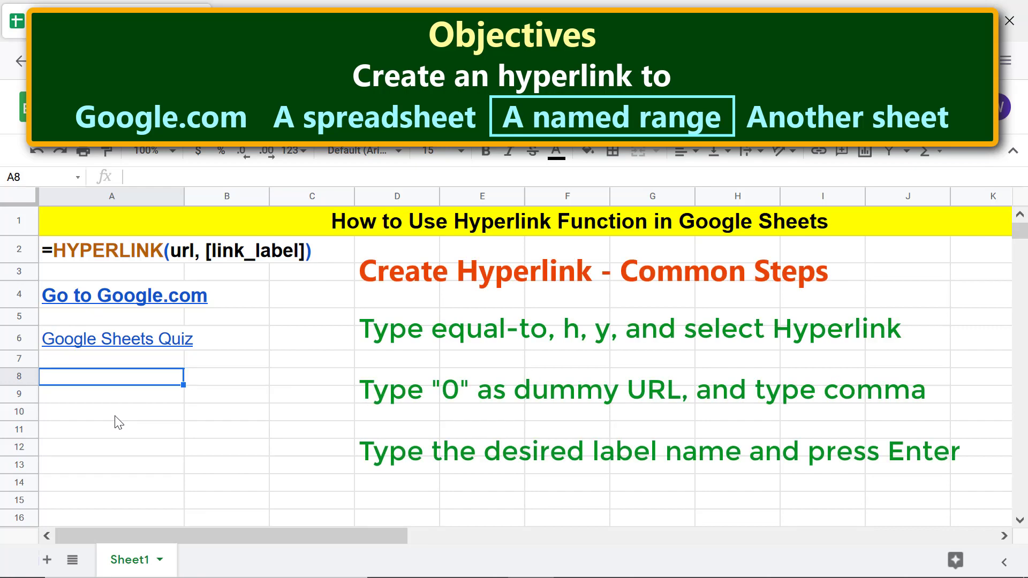
{"action": "type", "text": "=hy"}
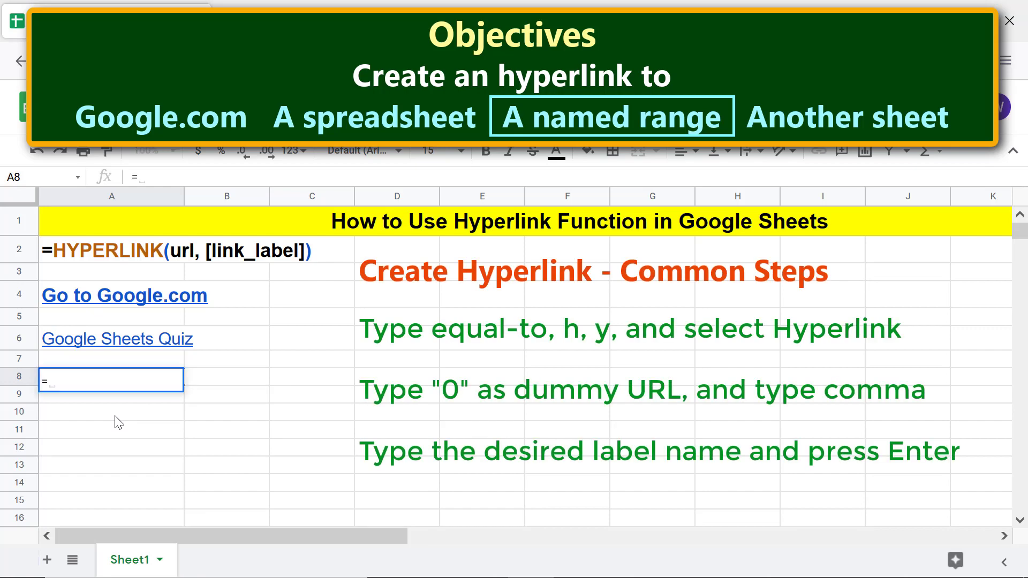
{"action": "left_click", "coordinate": [115, 423]}
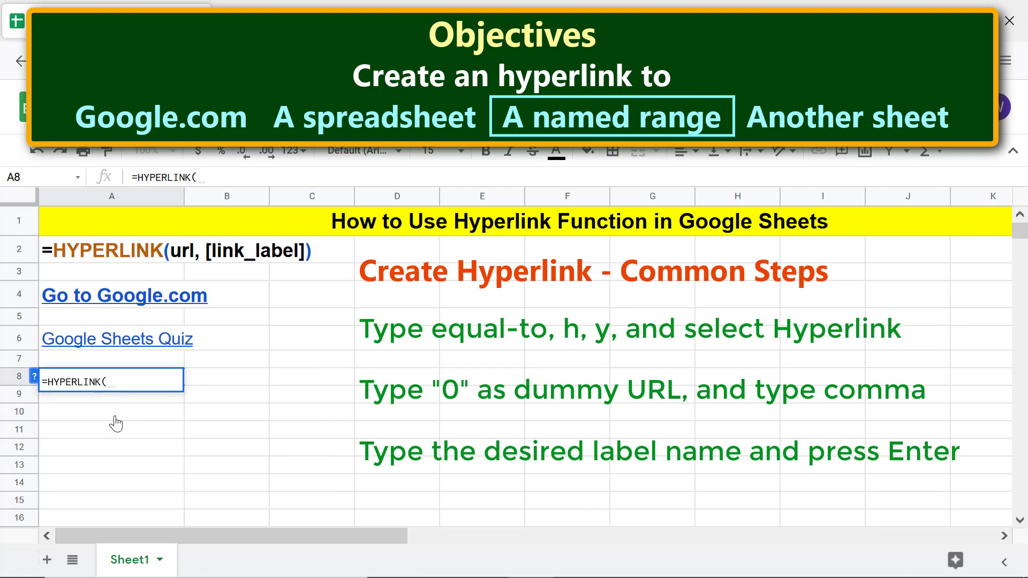
{"action": "type", "text": "\"0\",\"Vitamin A\""}
{"action": "key", "text": "Return"}
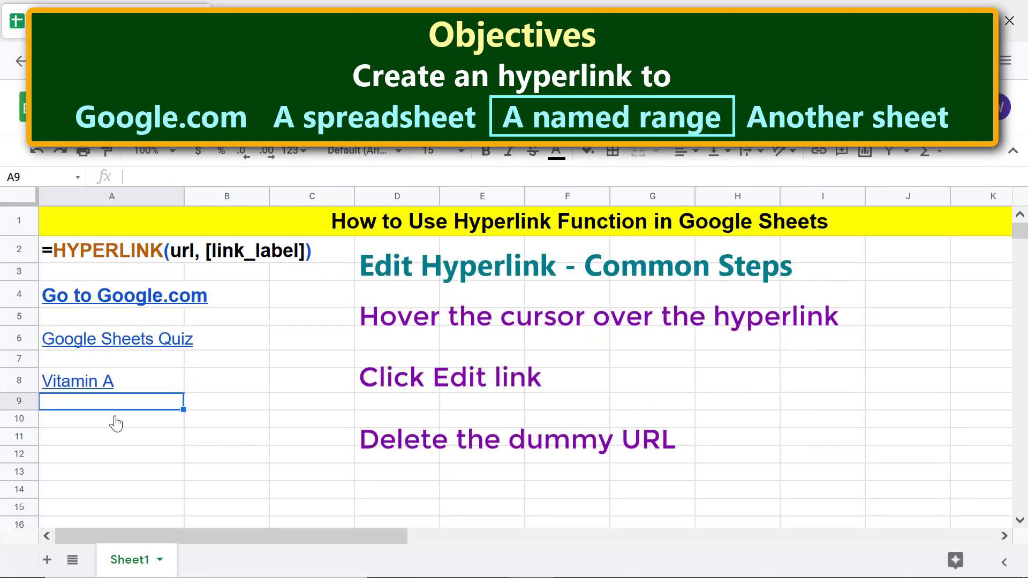
{"action": "mouse_move", "coordinate": [110, 381]}
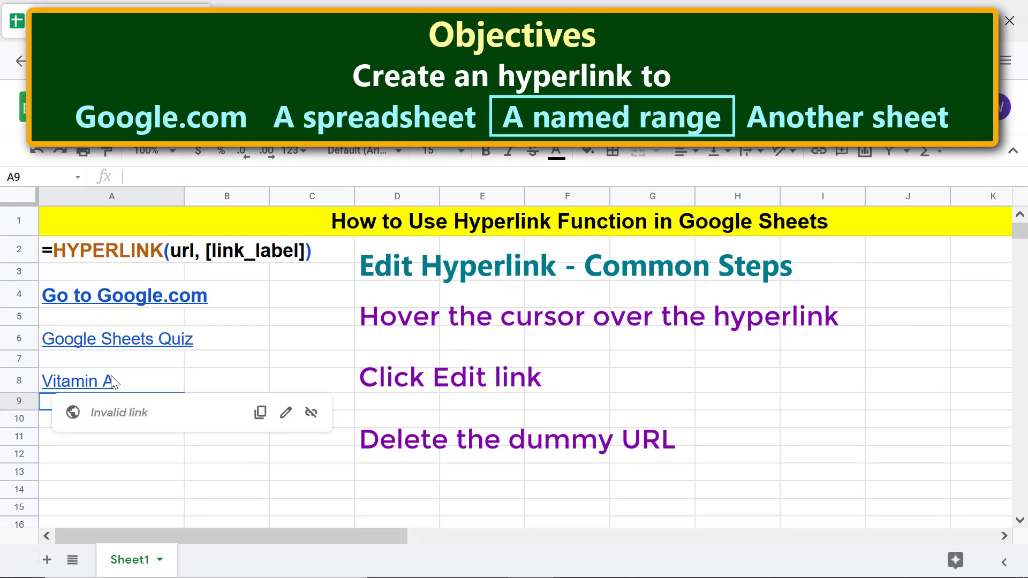
{"action": "left_click", "coordinate": [292, 418]}
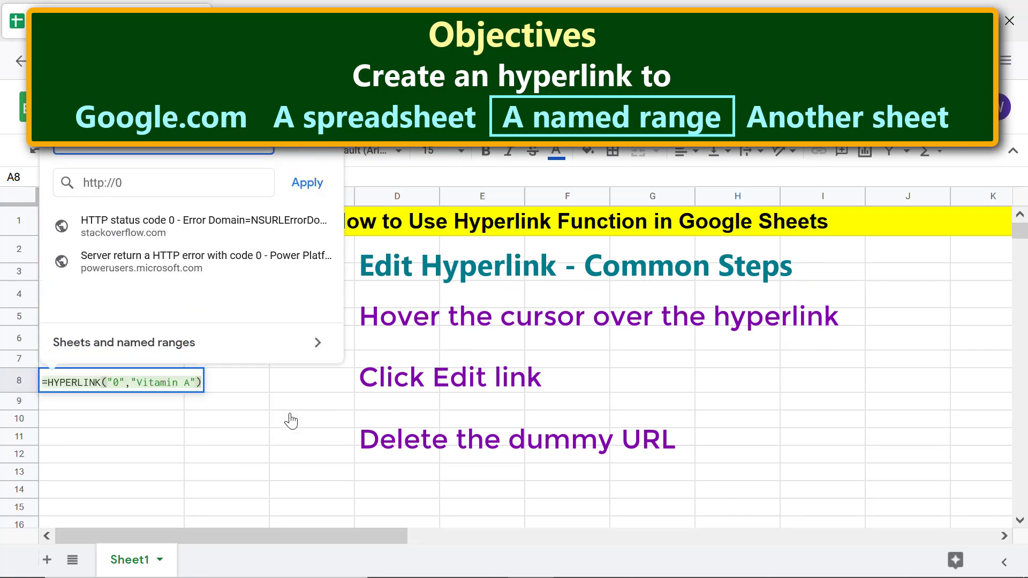
{"action": "left_click_drag", "start_coordinate": [133, 183], "coordinate": [81, 185]}
{"action": "key", "text": "BackSpace"}
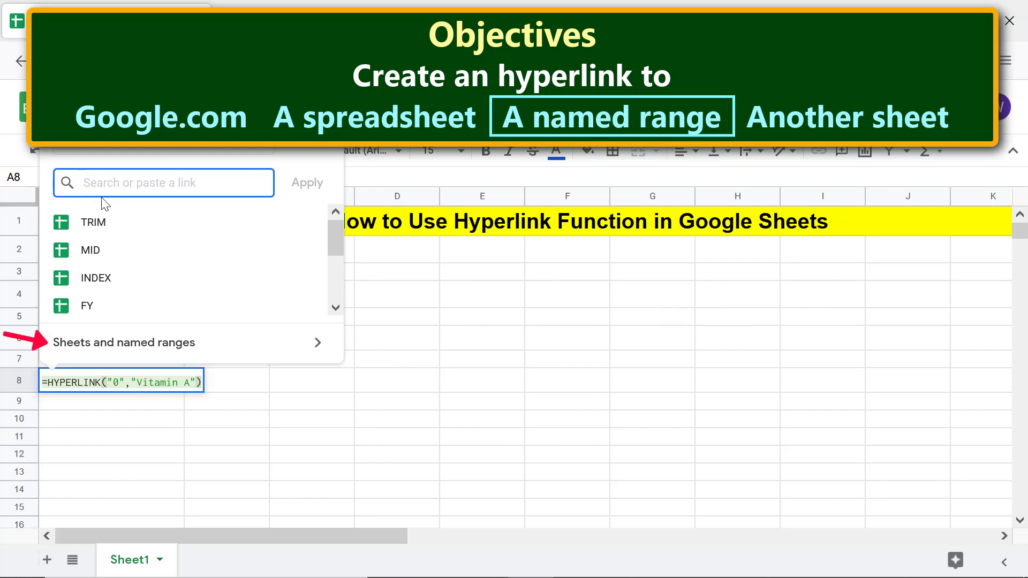
{"action": "left_click", "coordinate": [164, 352]}
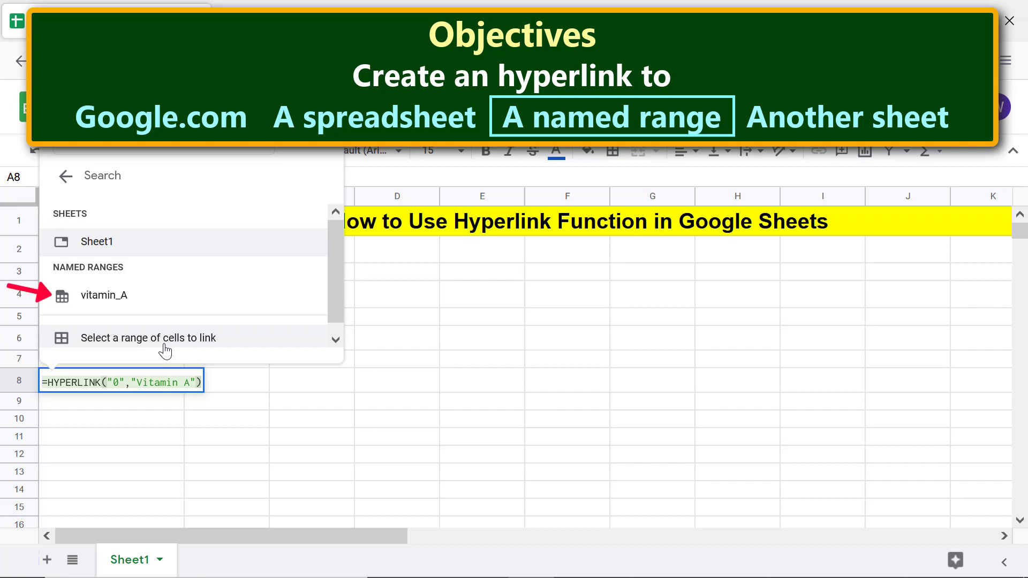
{"action": "left_click", "coordinate": [118, 294]}
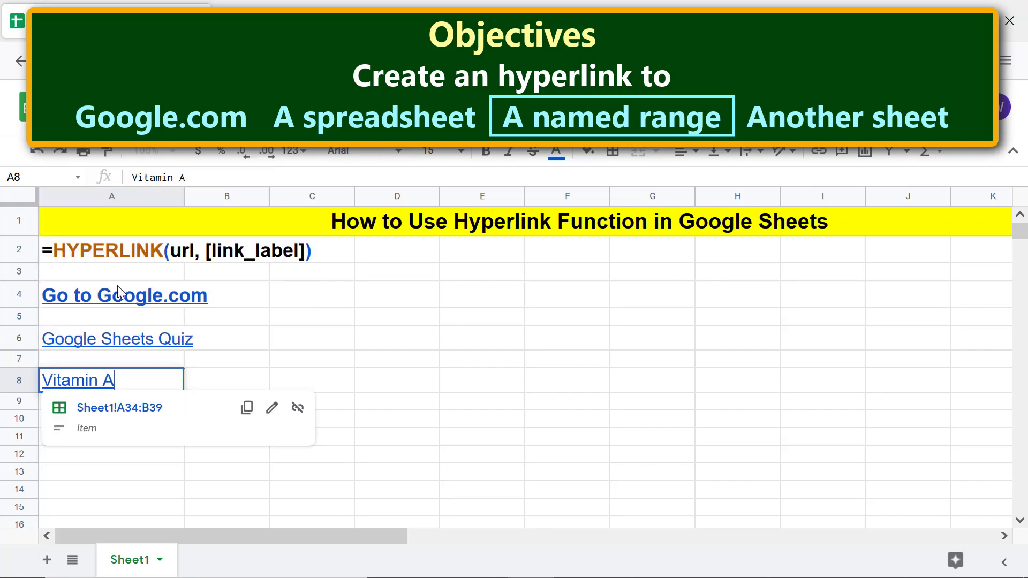
{"action": "left_click", "coordinate": [377, 424]}
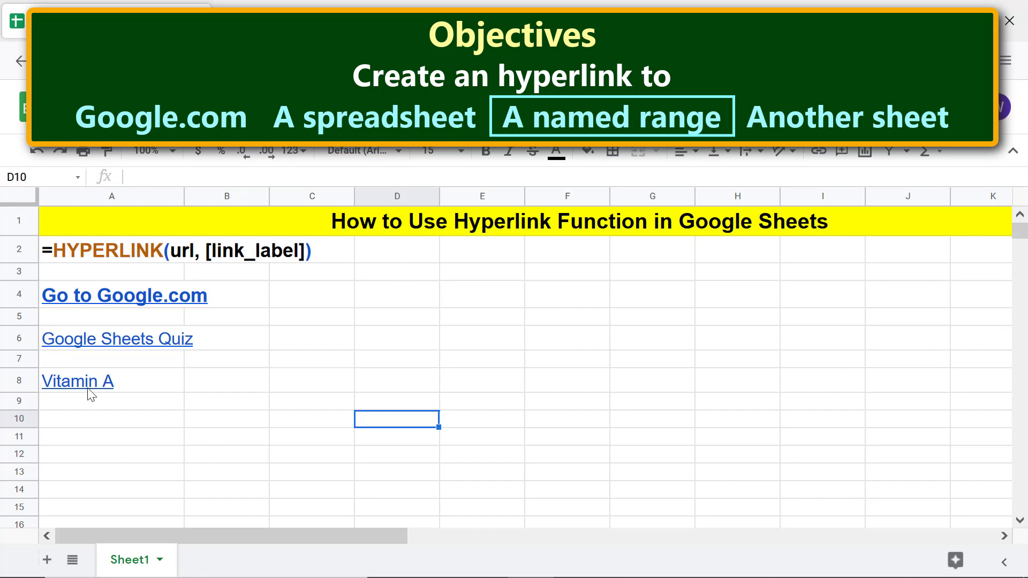
{"action": "mouse_move", "coordinate": [93, 388]}
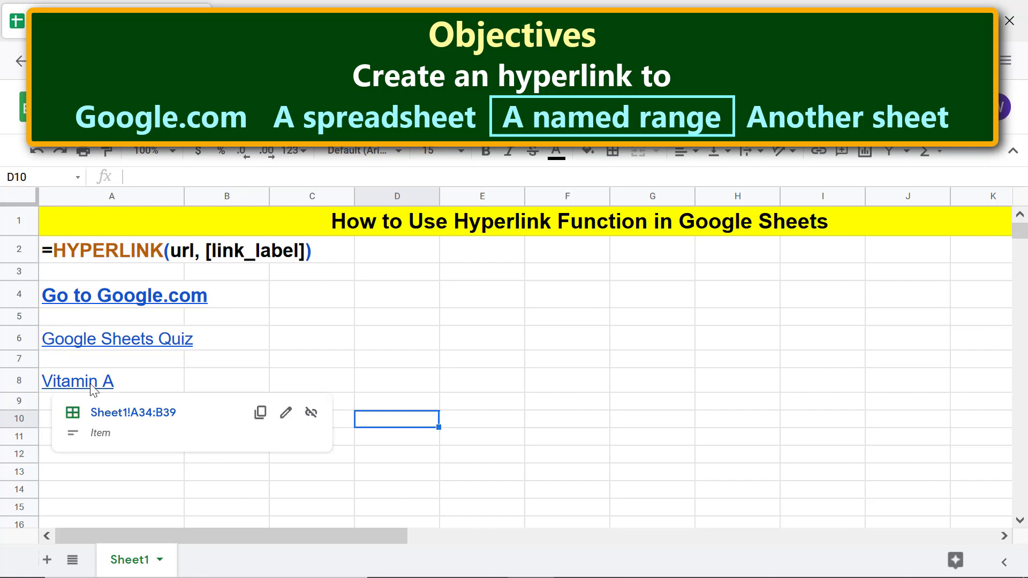
{"action": "left_click", "coordinate": [124, 413]}
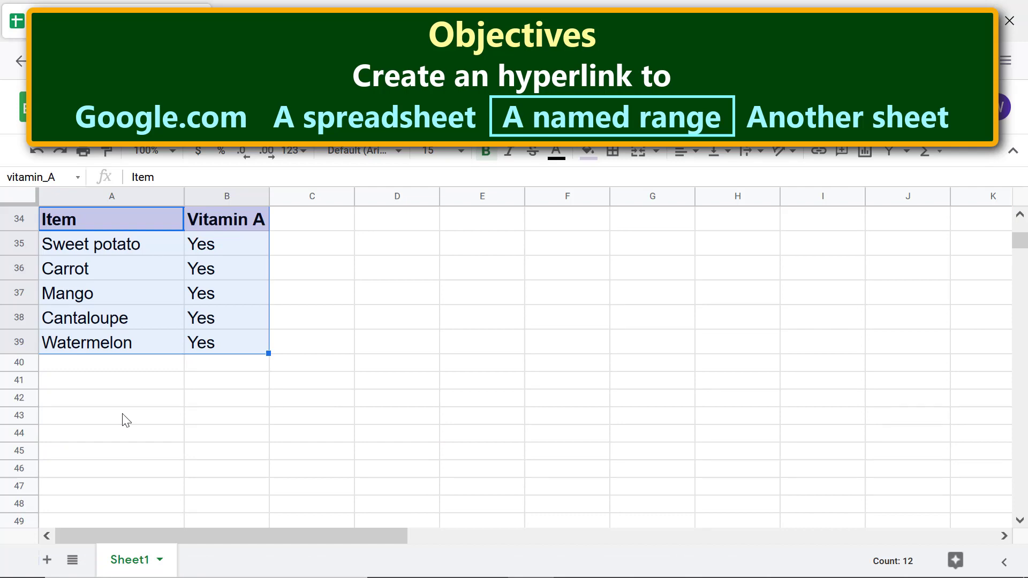
{"action": "left_click", "coordinate": [133, 366]}
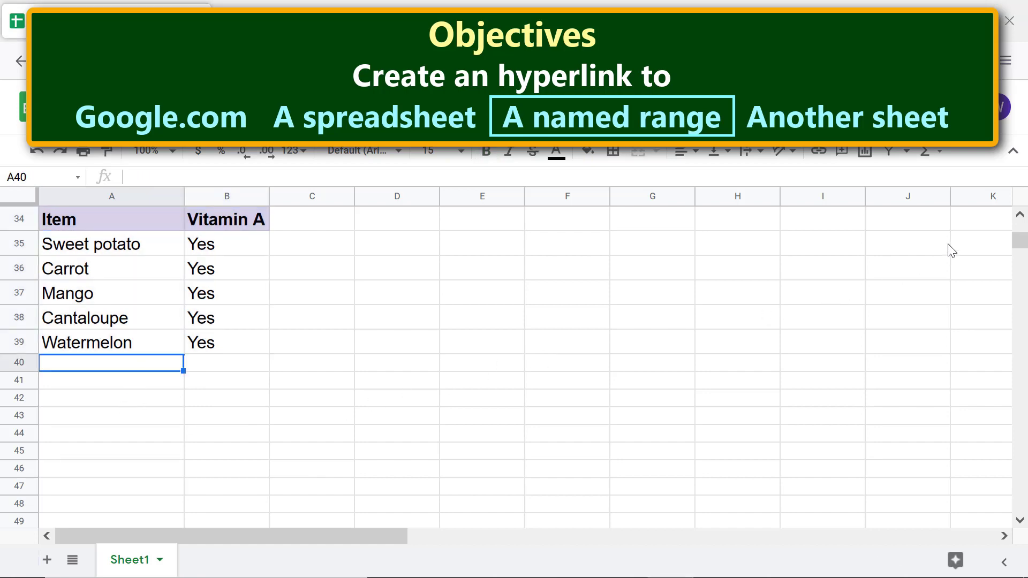
{"action": "left_click", "coordinate": [1020, 216]}
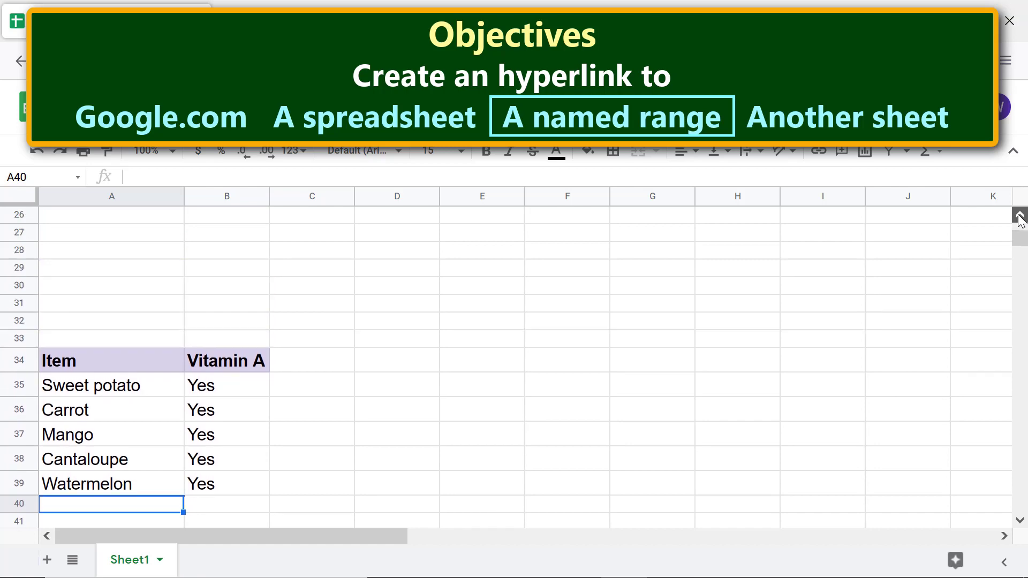
{"action": "left_click", "coordinate": [1019, 216]}
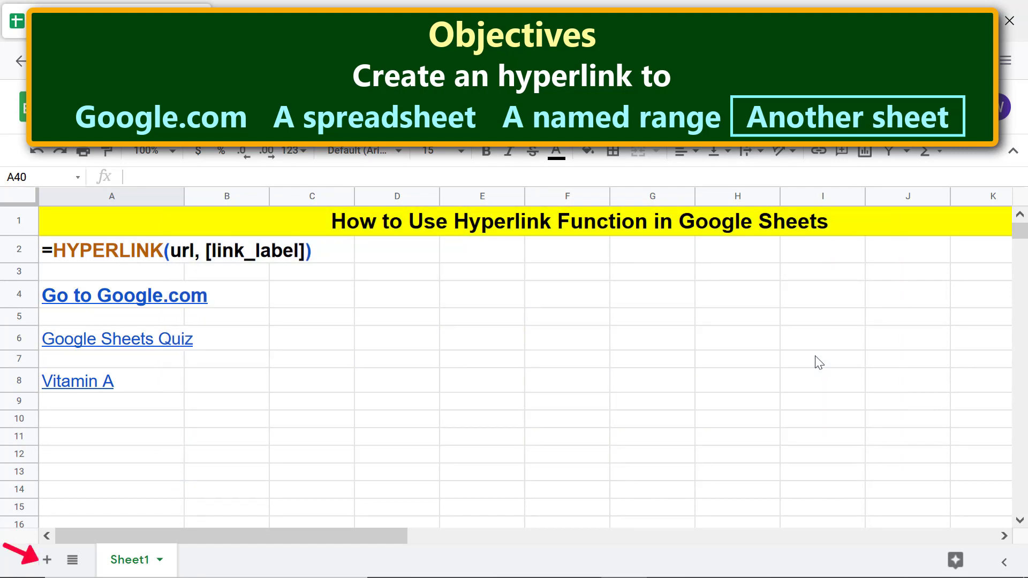
- Add Sheet2 and type the Vitamin A eye-health sentence into its cell A1
{"action": "left_click", "coordinate": [47, 561]}
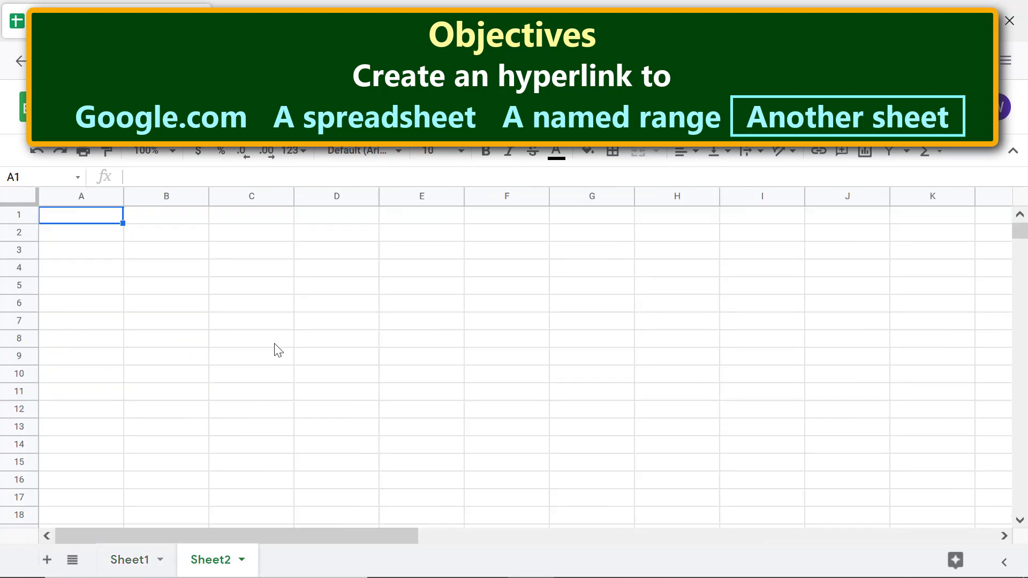
{"action": "type", "text": "V"}
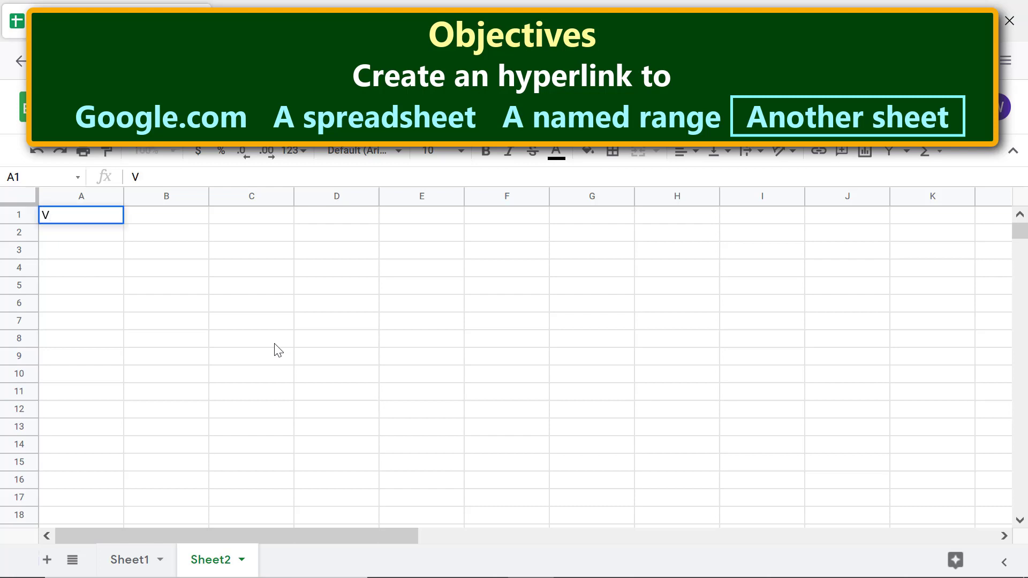
{"action": "type", "text": "itamin A is required for eye heal"}
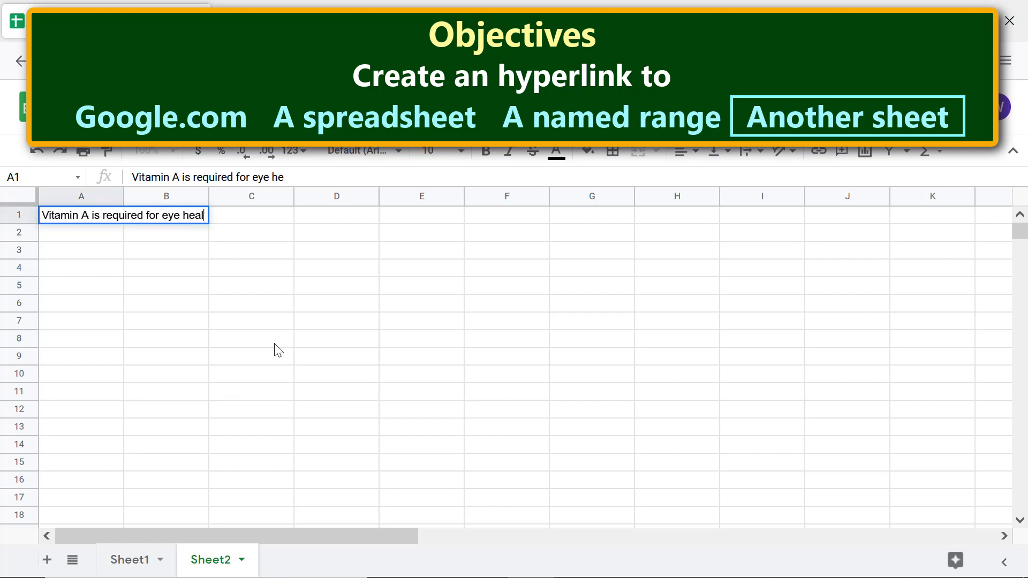
{"action": "type", "text": "th.  This vitamin is foun"}
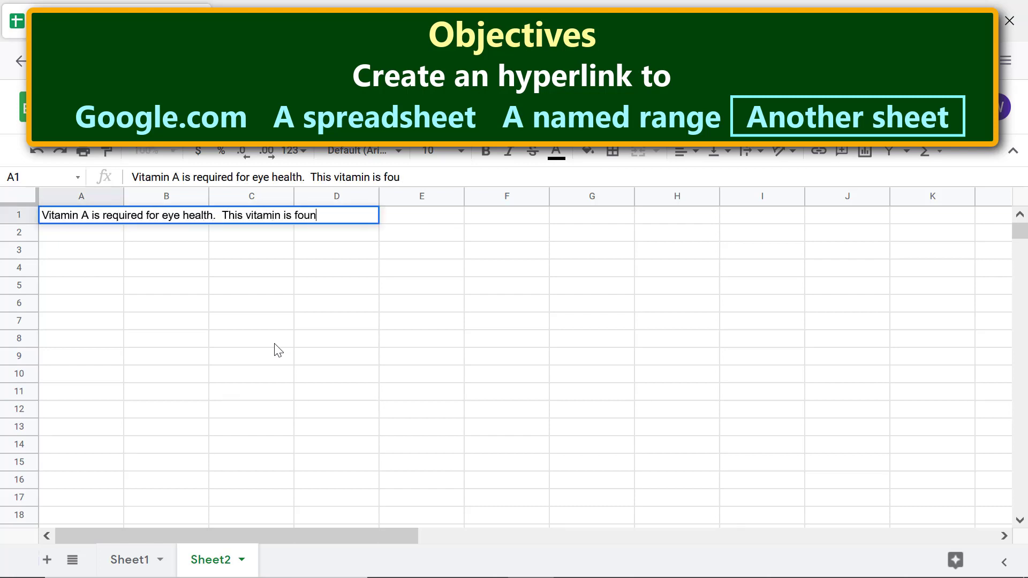
{"action": "type", "text": "d in some vegetables, frui"}
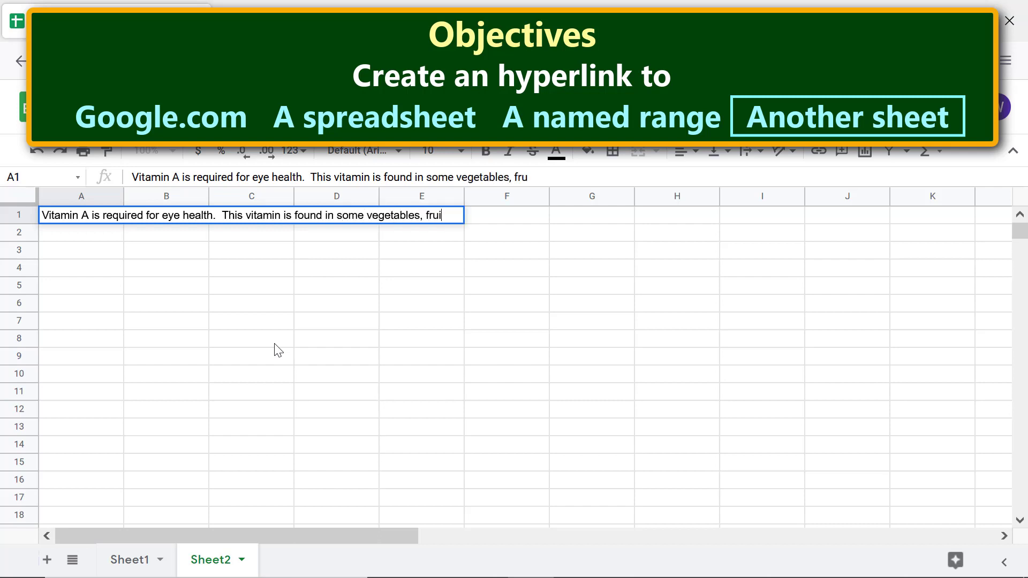
{"action": "type", "text": "ts, and non-vegetarian food."}
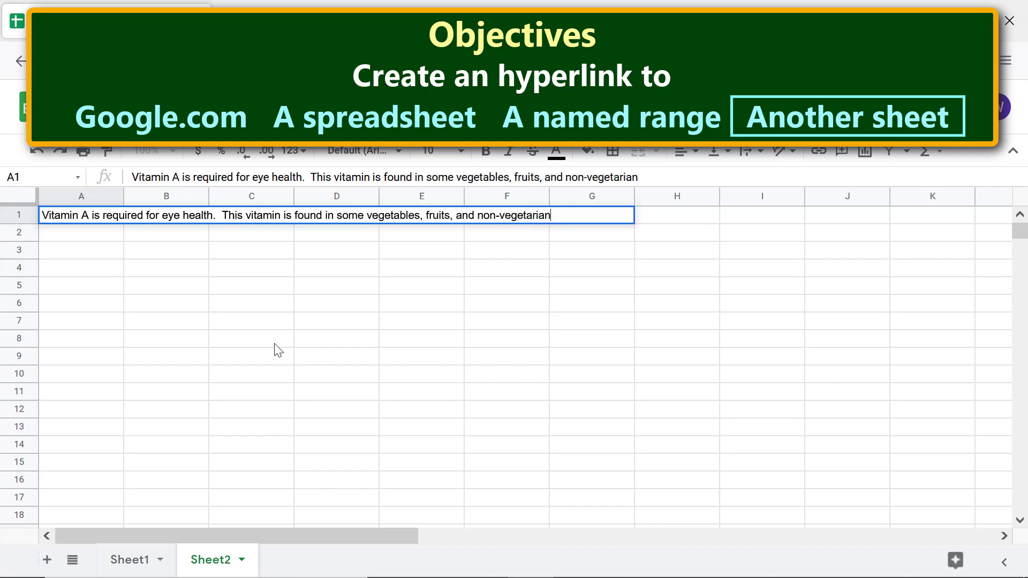
{"action": "key", "text": "Return"}
- Set the sentence in A1 to font size 15 and return to Sheet1
{"action": "key", "text": "Up"}
{"action": "left_click", "coordinate": [433, 151]}
{"action": "type", "text": "15"}
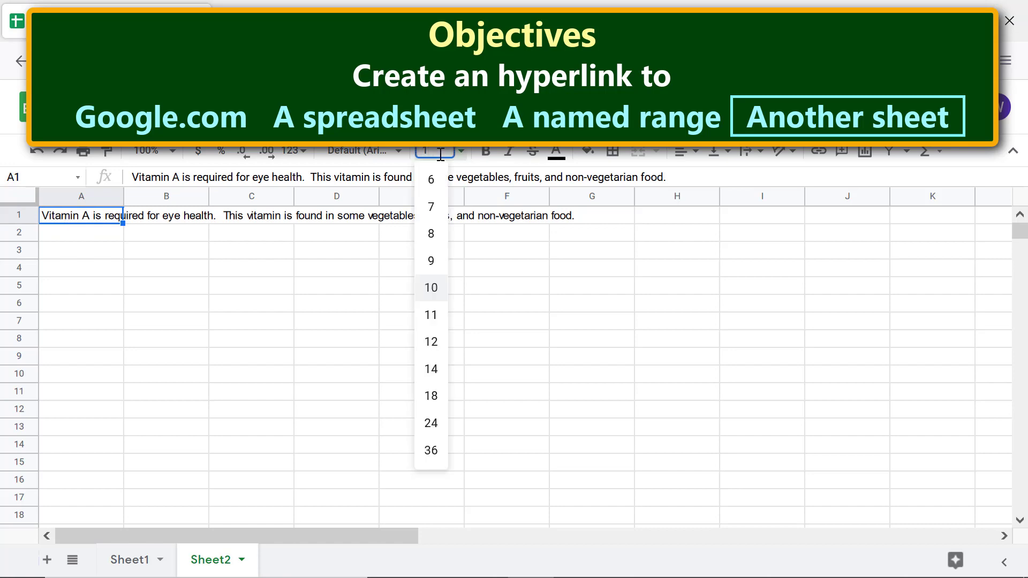
{"action": "key", "text": "Return"}
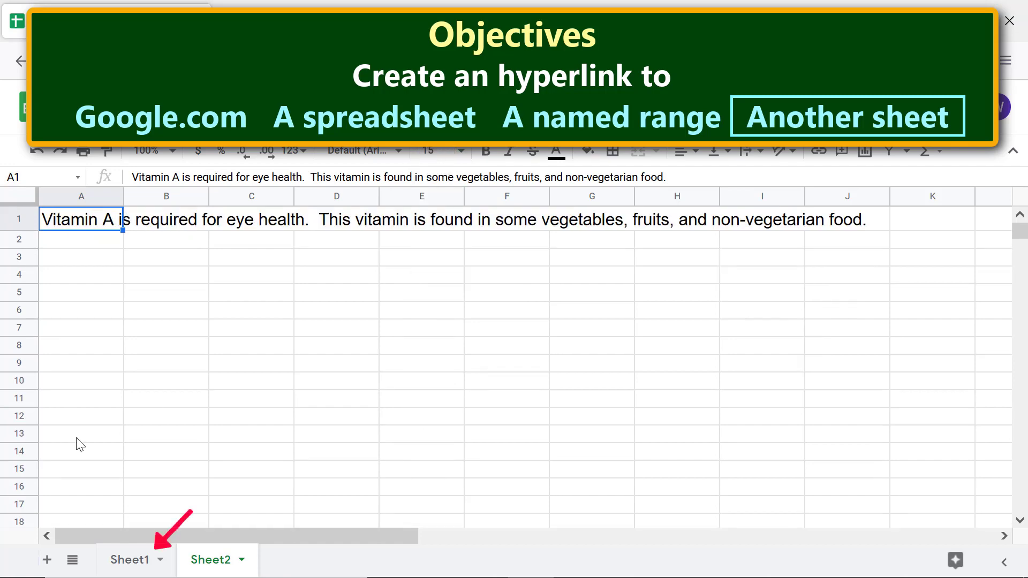
{"action": "left_click", "coordinate": [127, 562]}
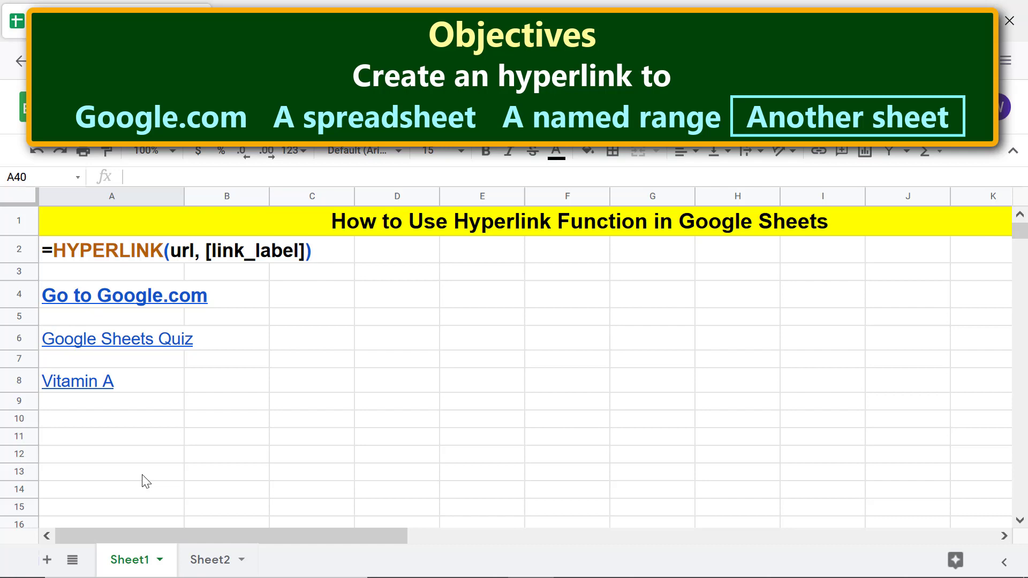
- Enter a HYPERLINK formula in A10 labelled "Sheet 2" with dummy URL "0"
{"action": "left_click", "coordinate": [103, 421]}
{"action": "type", "text": "=hy"}
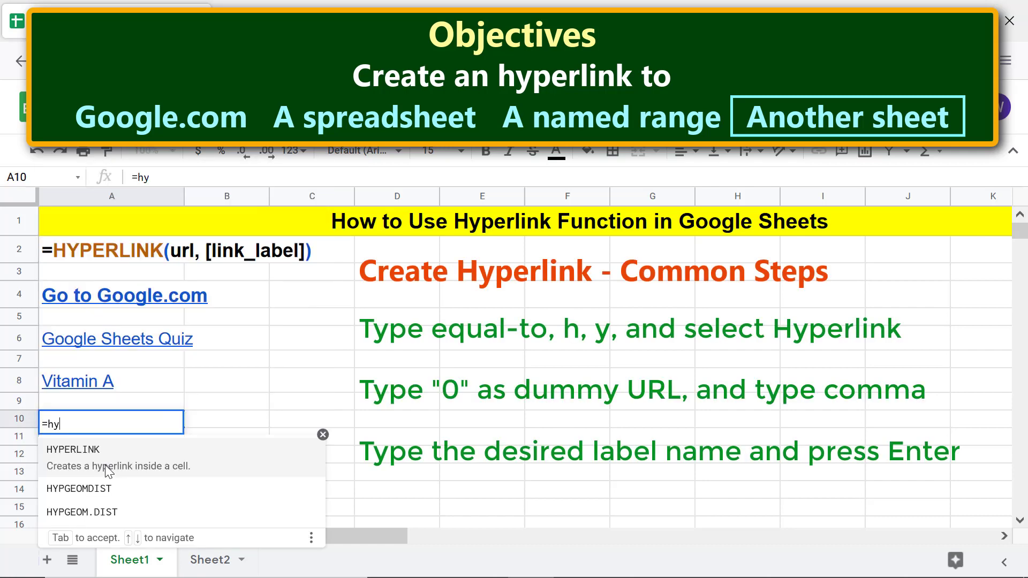
{"action": "left_click", "coordinate": [109, 460]}
{"action": "type", "text": "\"0"}
{"action": "type", "text": "\", "}
{"action": "type", "text": "S"}
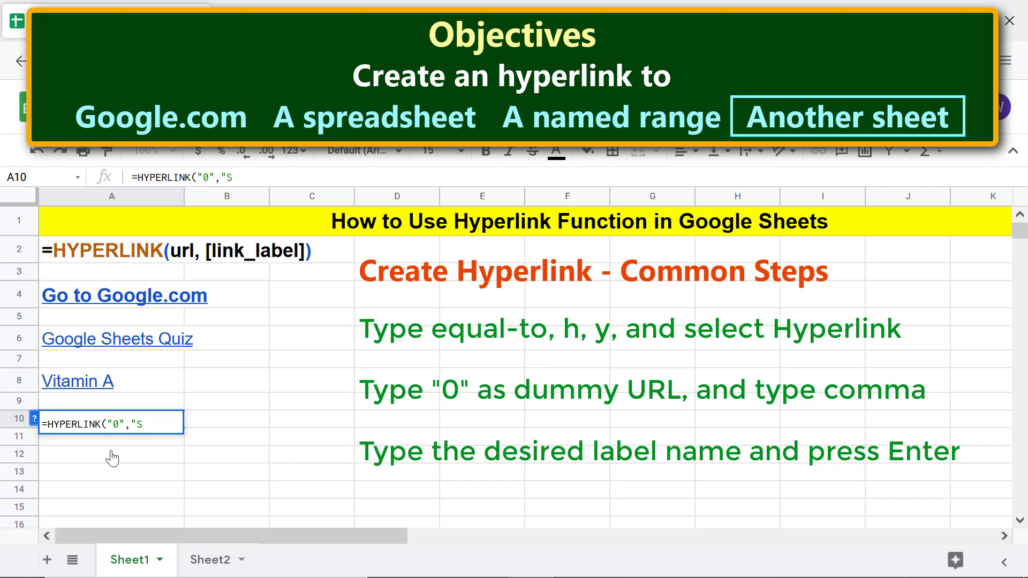
{"action": "type", "text": "heet 2\""}
{"action": "key", "text": "Return"}
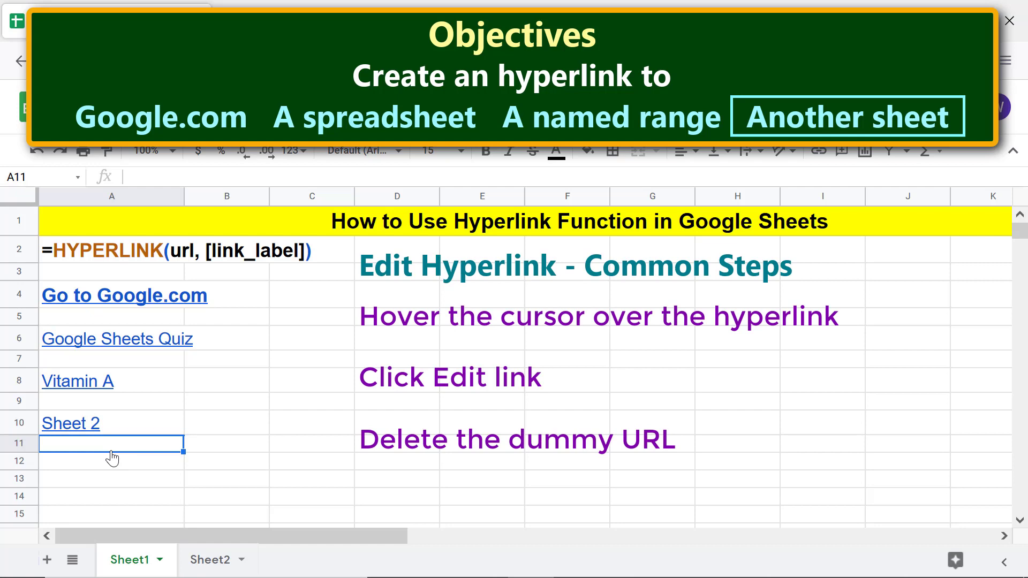
{"action": "mouse_move", "coordinate": [55, 422]}
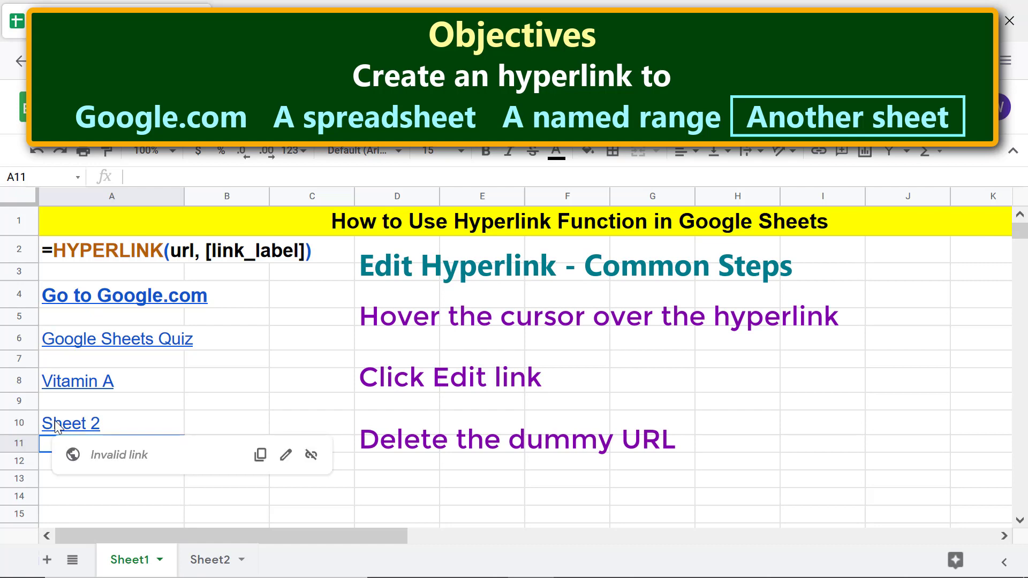
{"action": "left_click", "coordinate": [285, 456]}
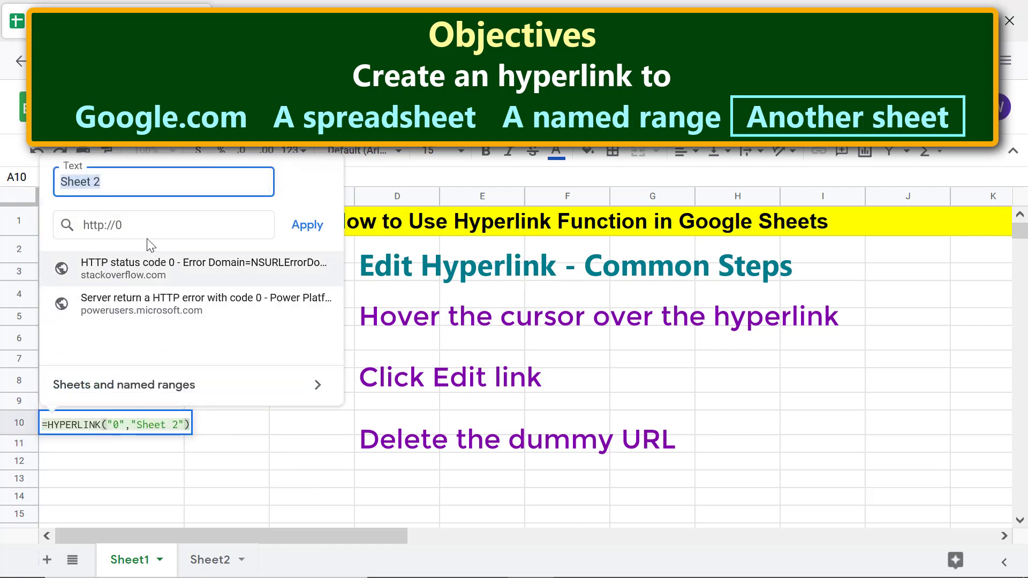
{"action": "left_click_drag", "start_coordinate": [143, 227], "coordinate": [76, 227]}
{"action": "key", "text": "BackSpace"}
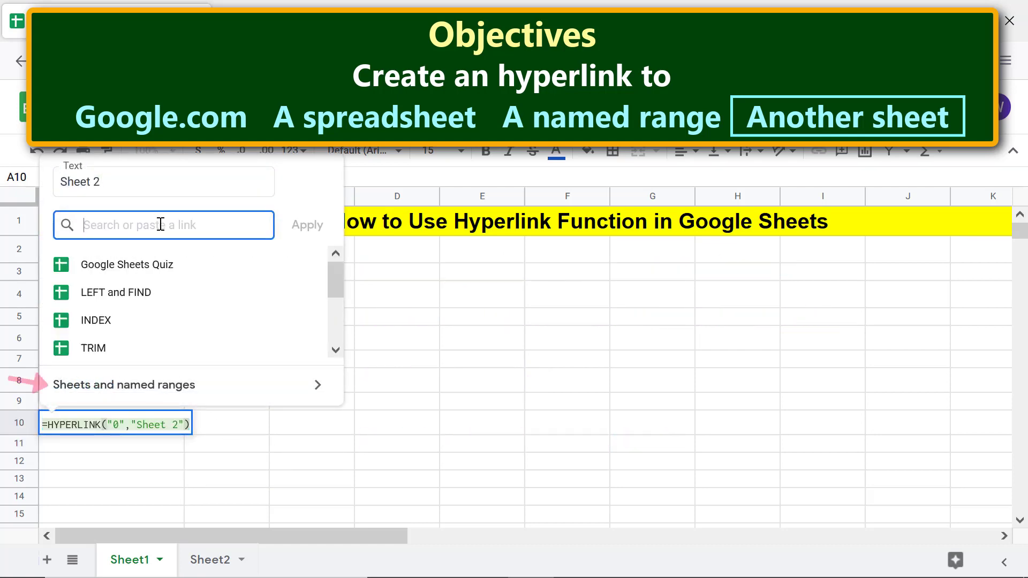
{"action": "left_click", "coordinate": [136, 388]}
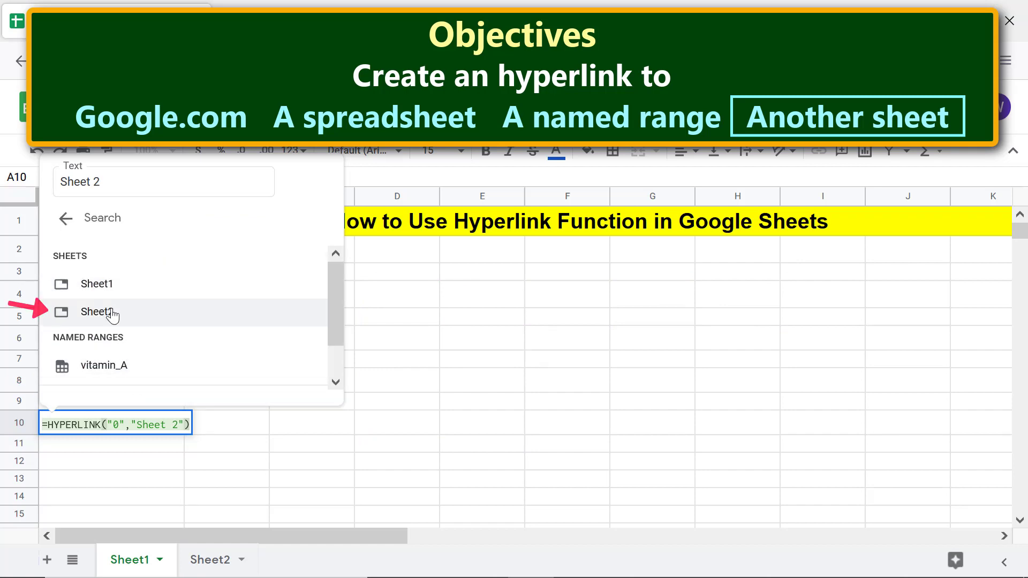
{"action": "left_click", "coordinate": [113, 316]}
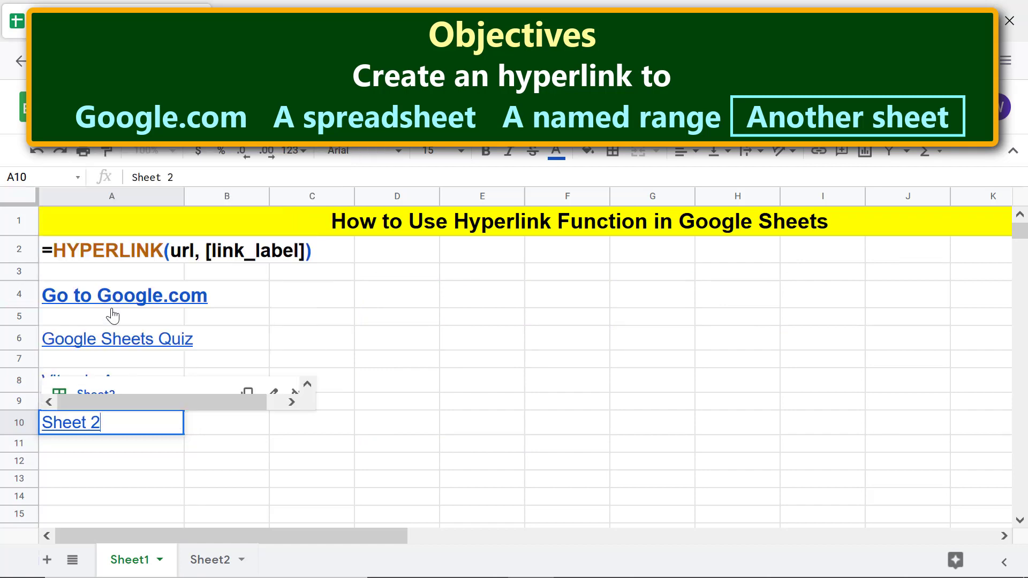
{"action": "left_click", "coordinate": [216, 449]}
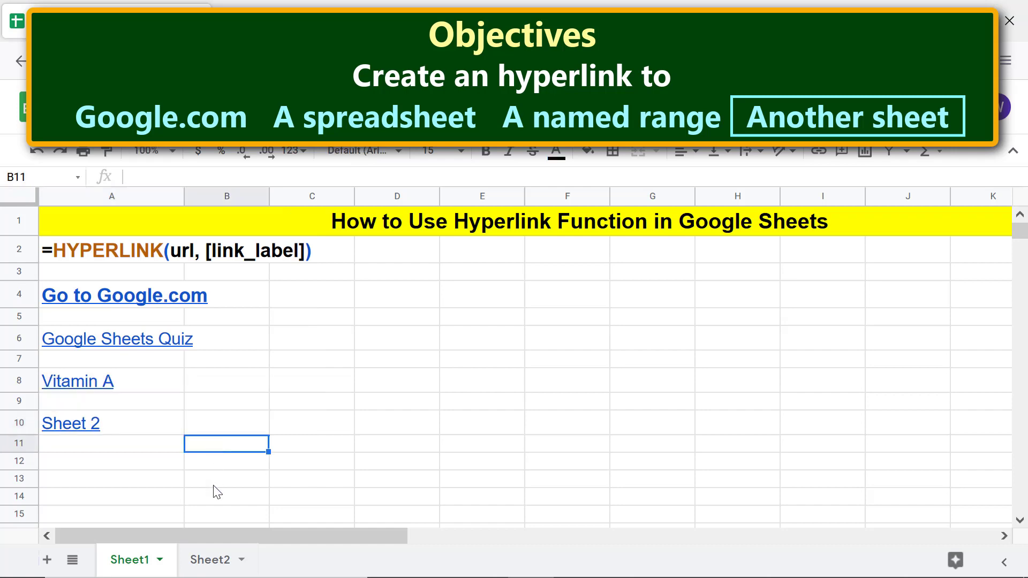
{"action": "mouse_move", "coordinate": [87, 420]}
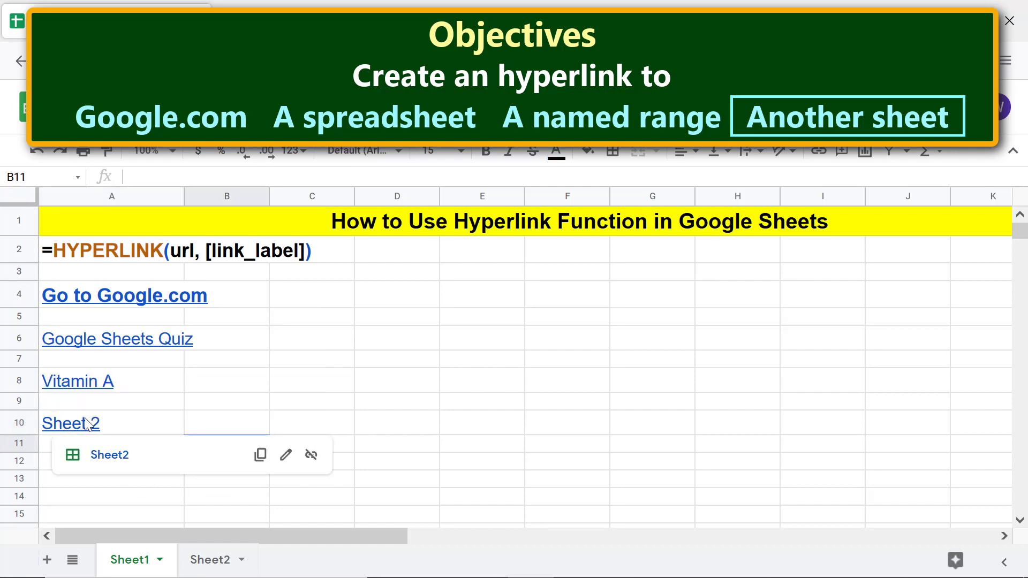
{"action": "left_click", "coordinate": [98, 454]}
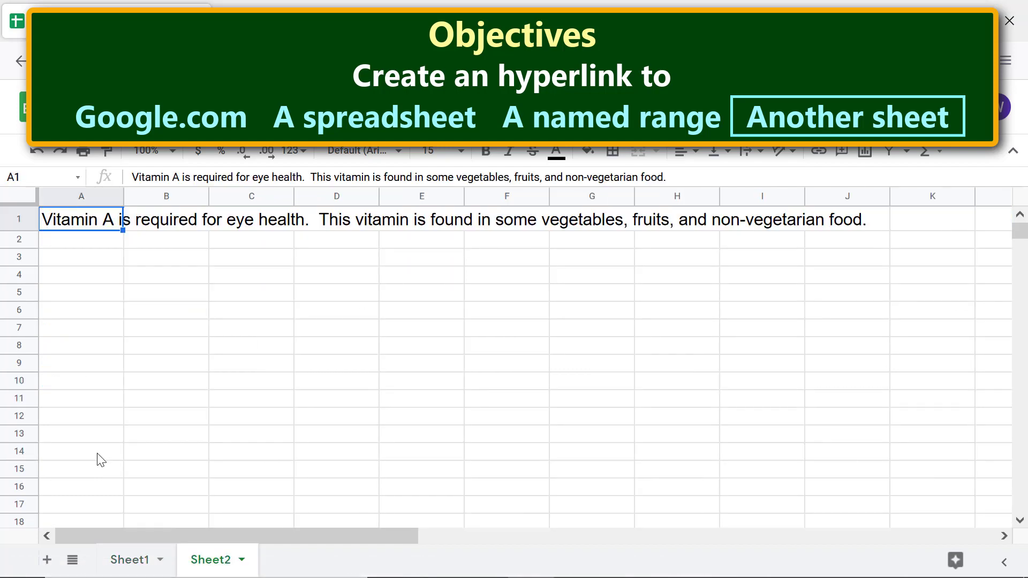
{"action": "left_click", "coordinate": [131, 560]}
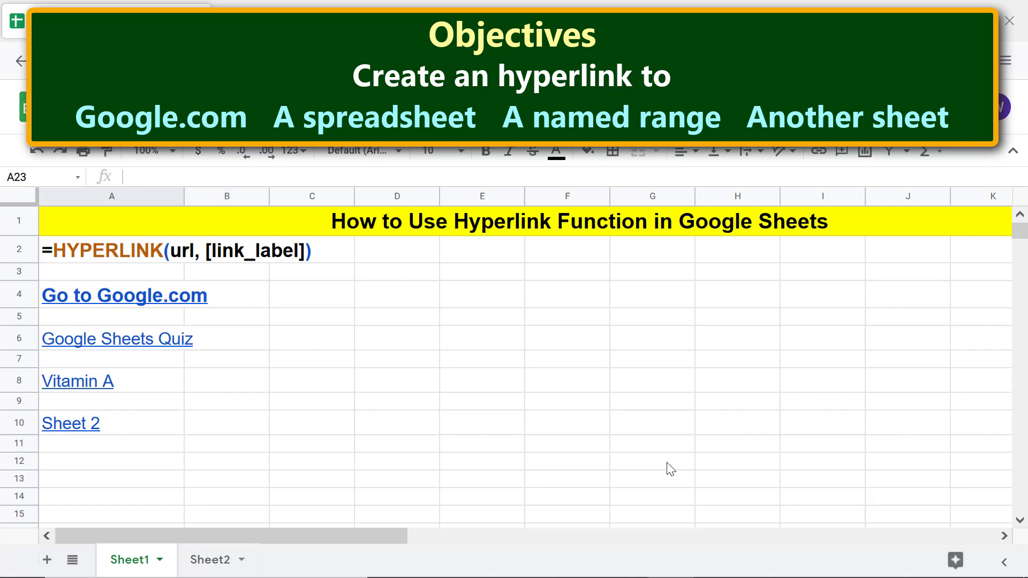
- Unlink the 'Sheet 2' label in A10 so it stays as plain text, leaving three links
{"action": "left_click", "coordinate": [149, 432]}
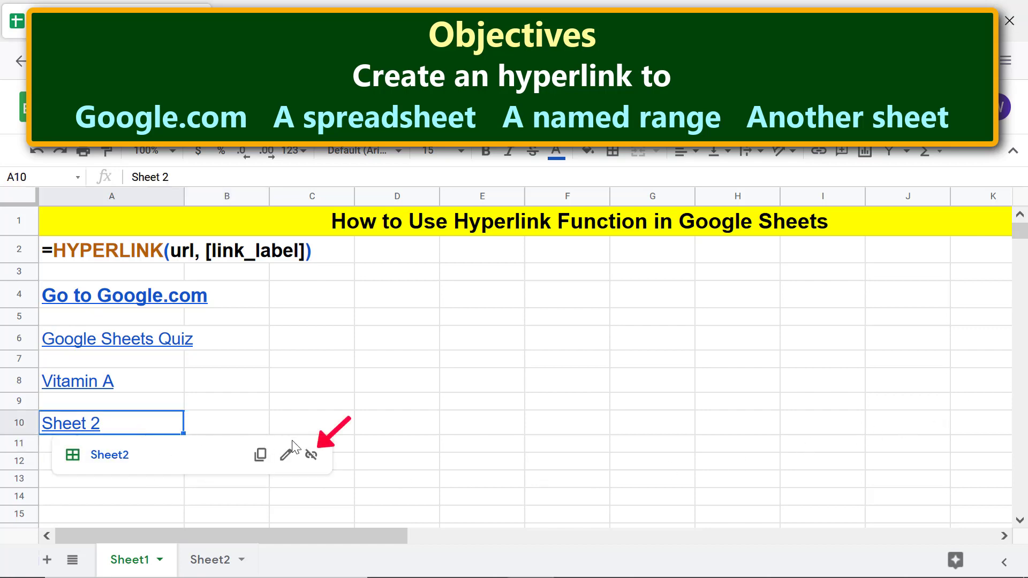
{"action": "left_click", "coordinate": [311, 455]}
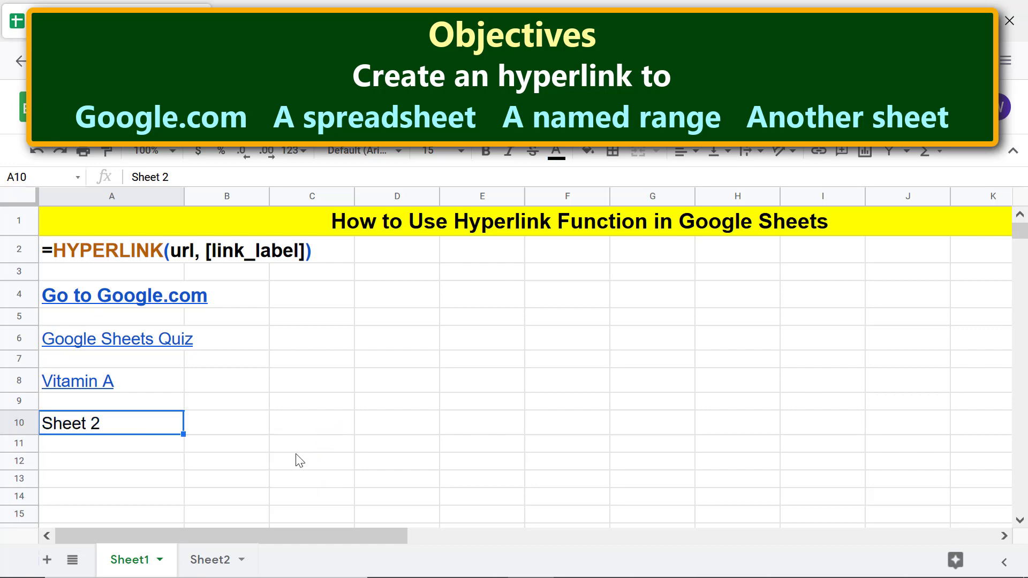
{"action": "left_click", "coordinate": [142, 449]}
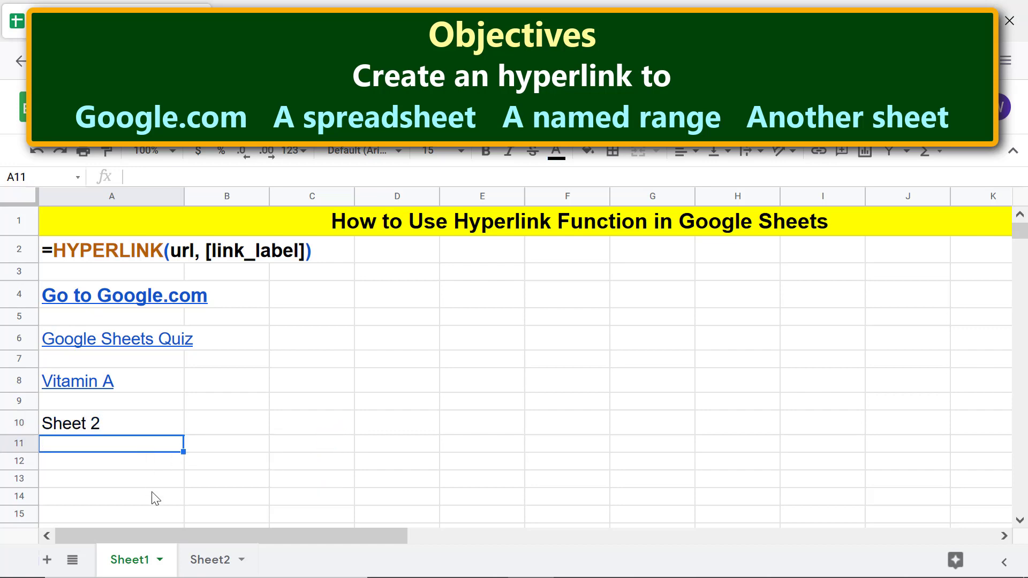